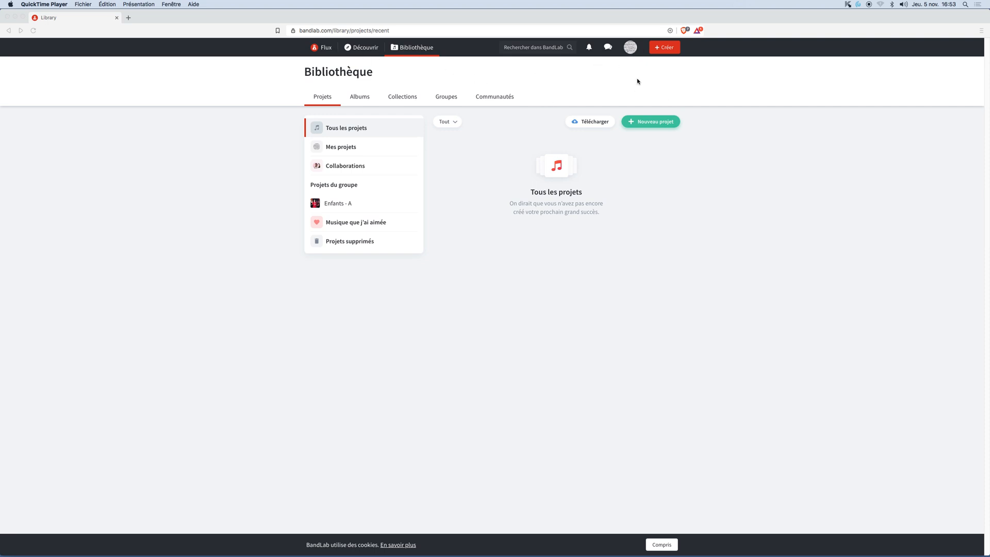
Set the application language to Français in the account settings and save the update.
left_click(634, 52)
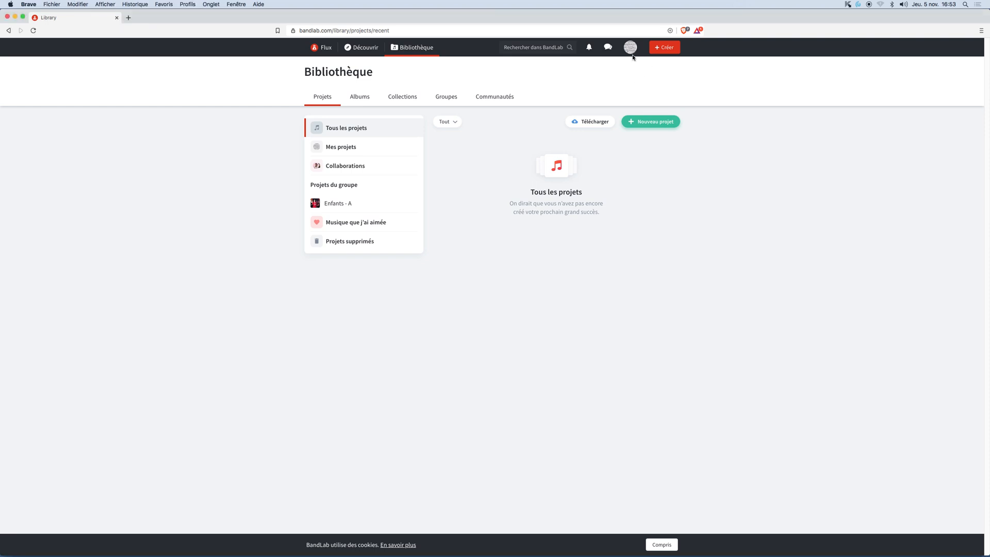
left_click(631, 52)
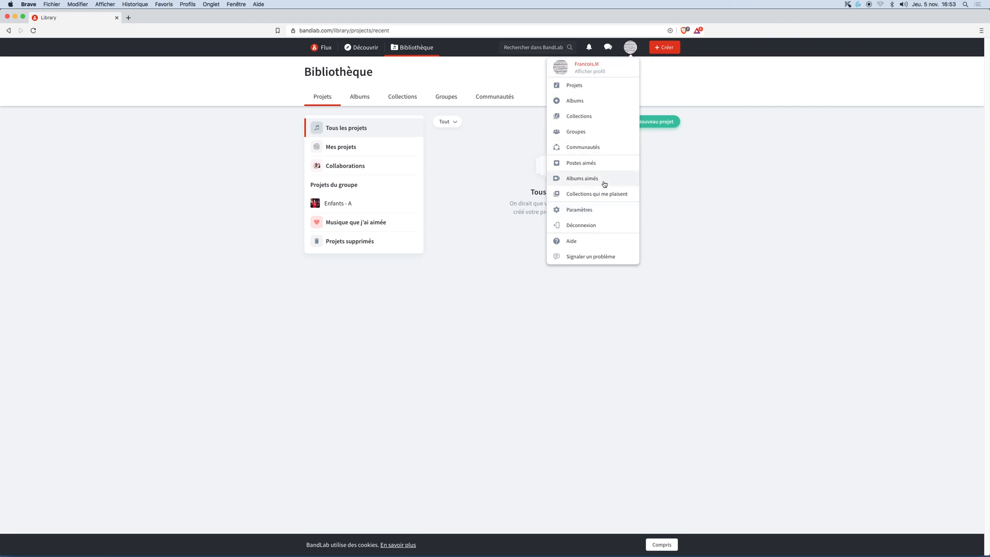
left_click(612, 209)
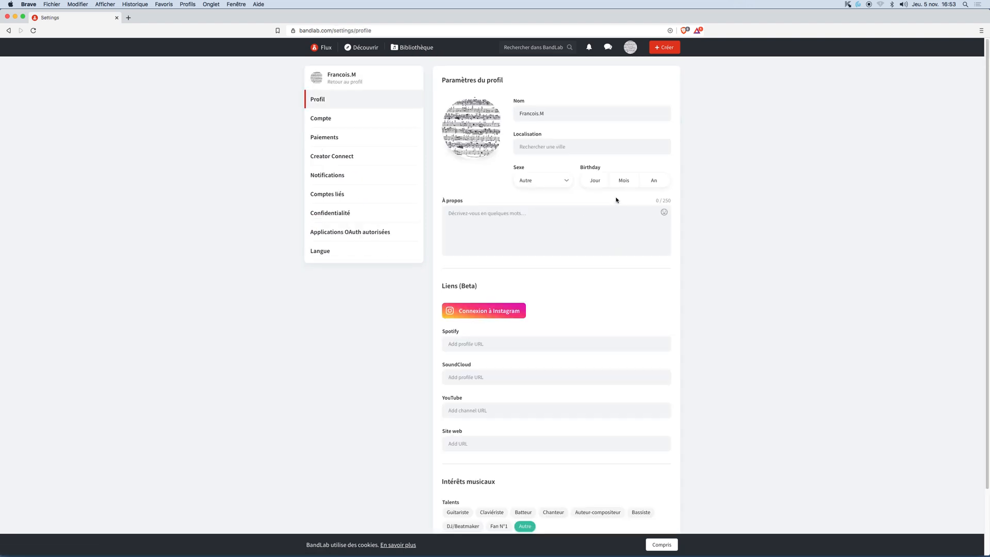
left_click(329, 255)
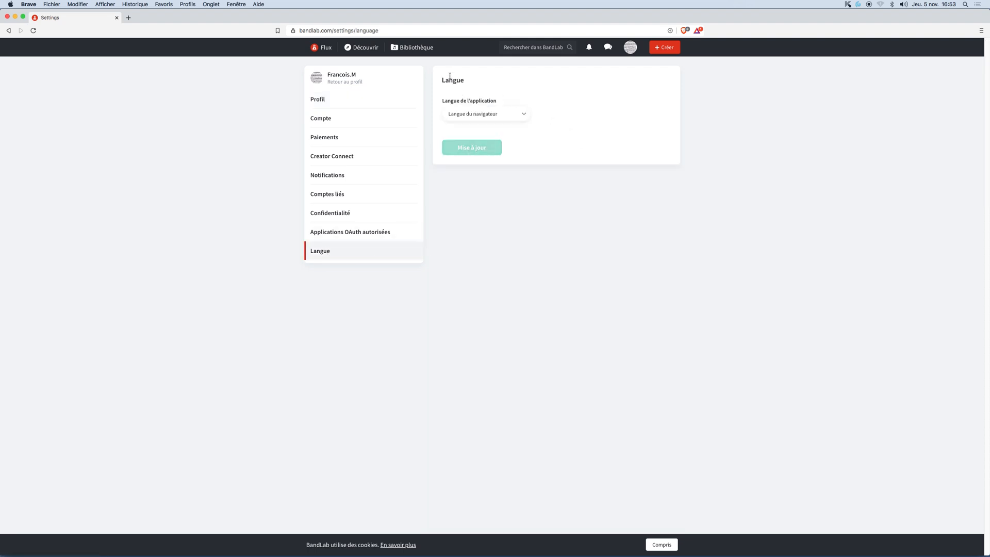
left_click(526, 120)
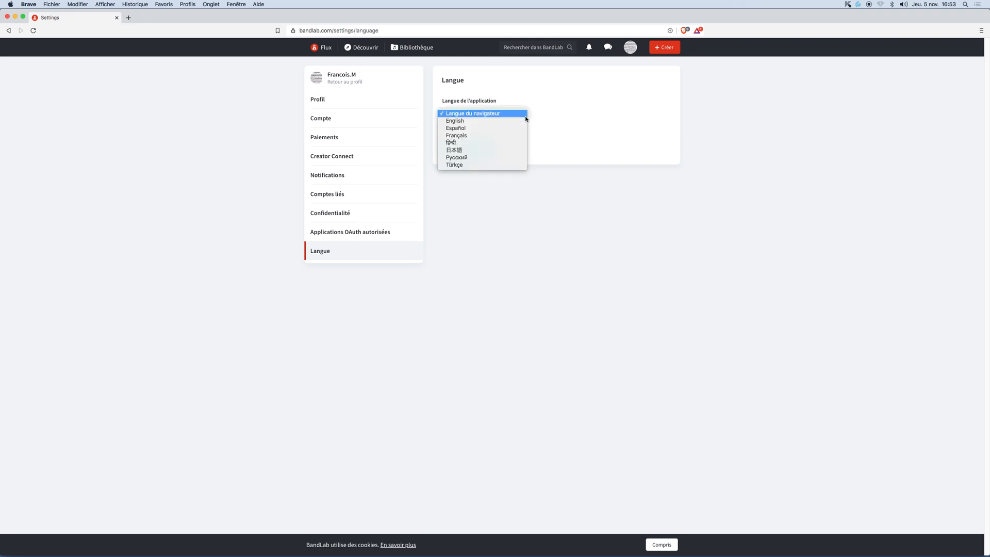
left_click(508, 136)
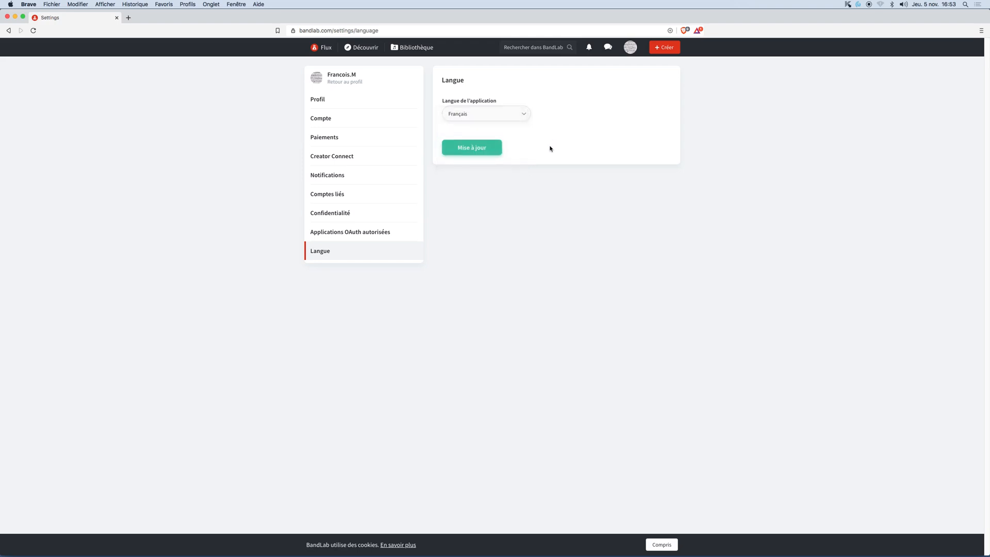
left_click(477, 148)
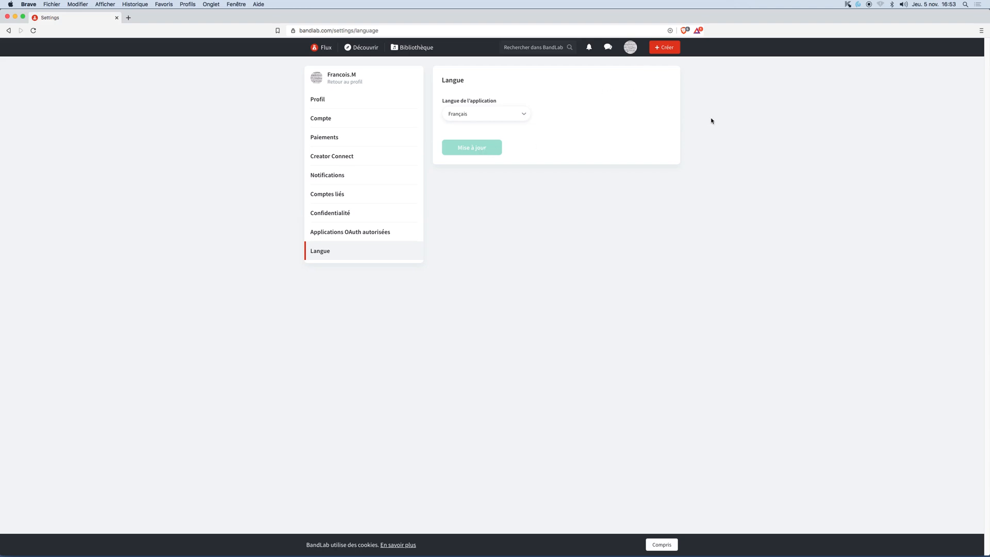
Look through the feed, the library's groups and its projects overview.
left_click(325, 49)
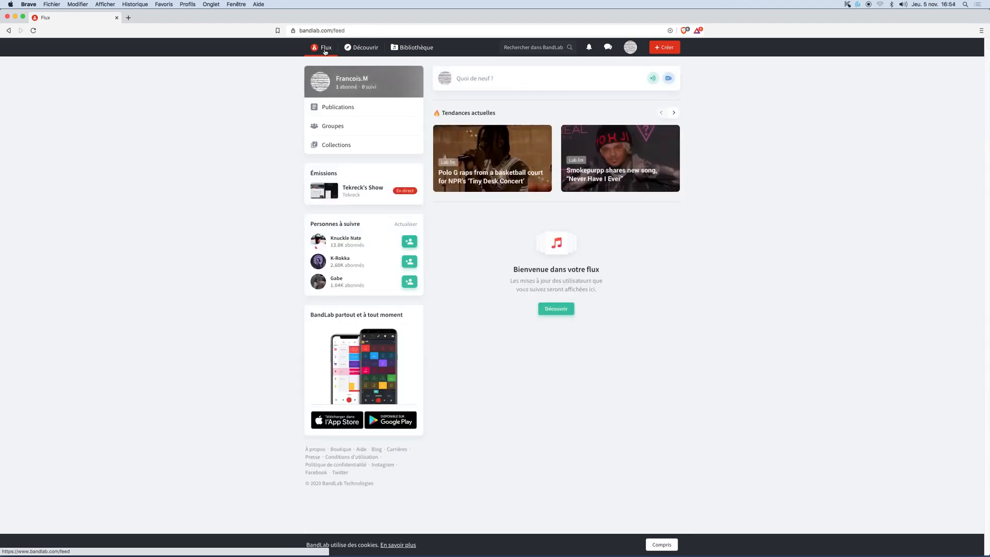
left_click(425, 51)
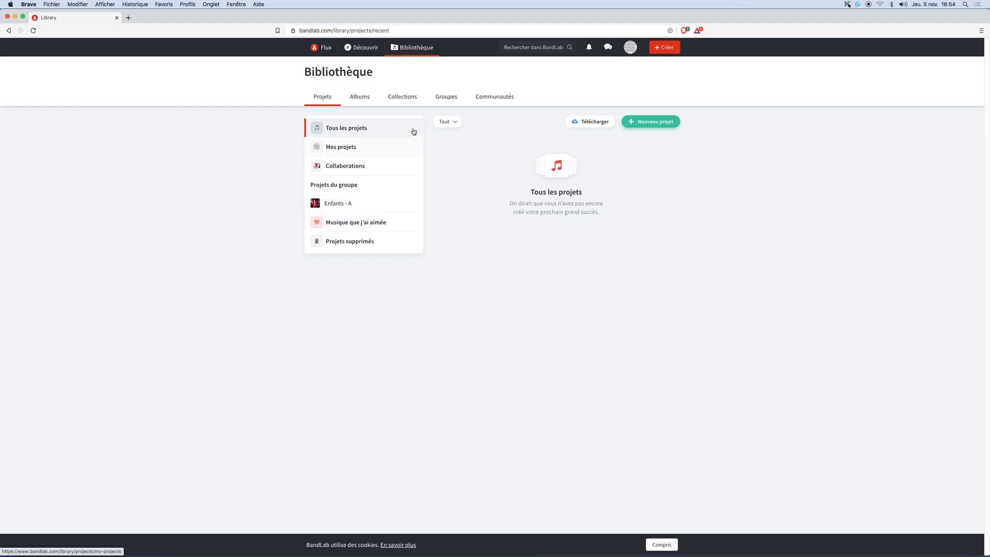
left_click(445, 97)
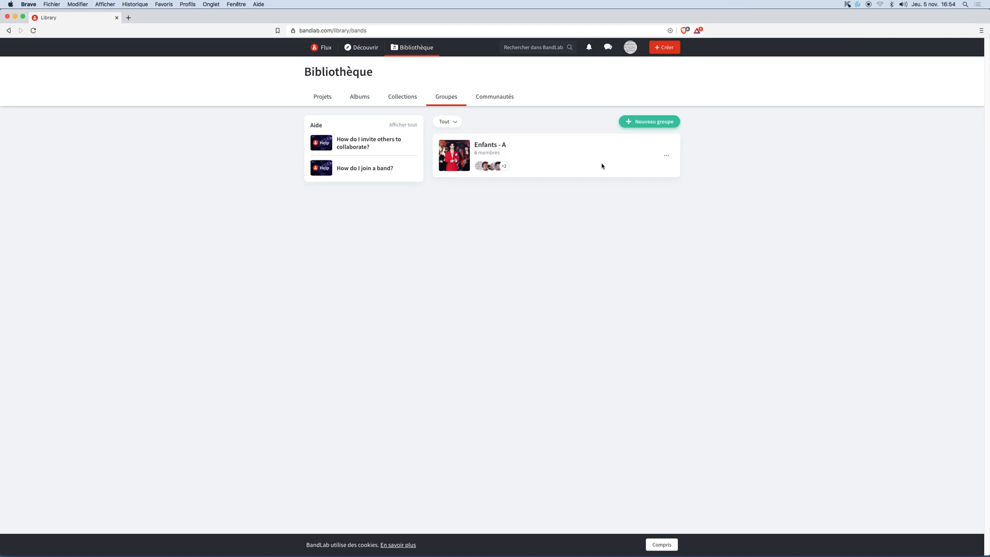
left_click(325, 99)
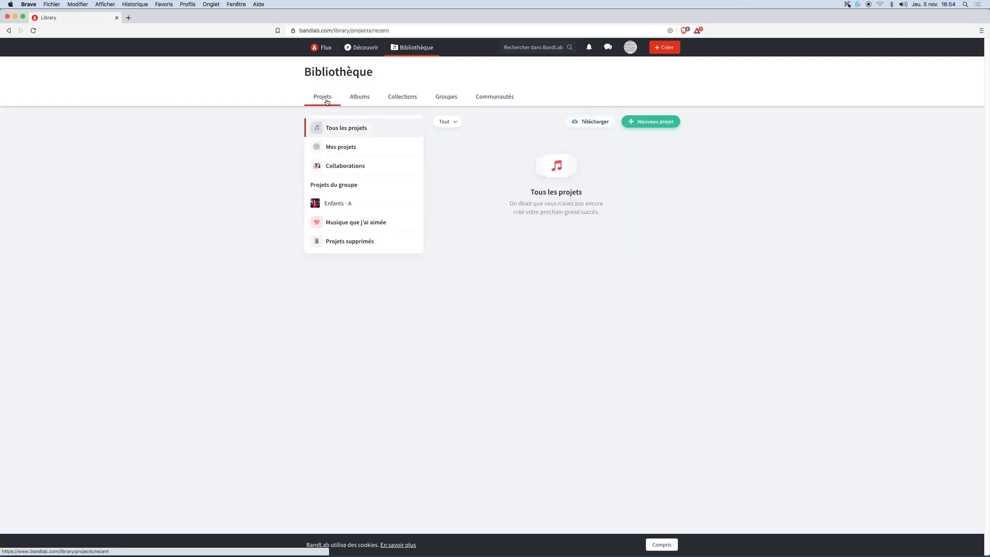
Create a new project in the Enfants - A group with a virtual instrument track.
left_click(355, 209)
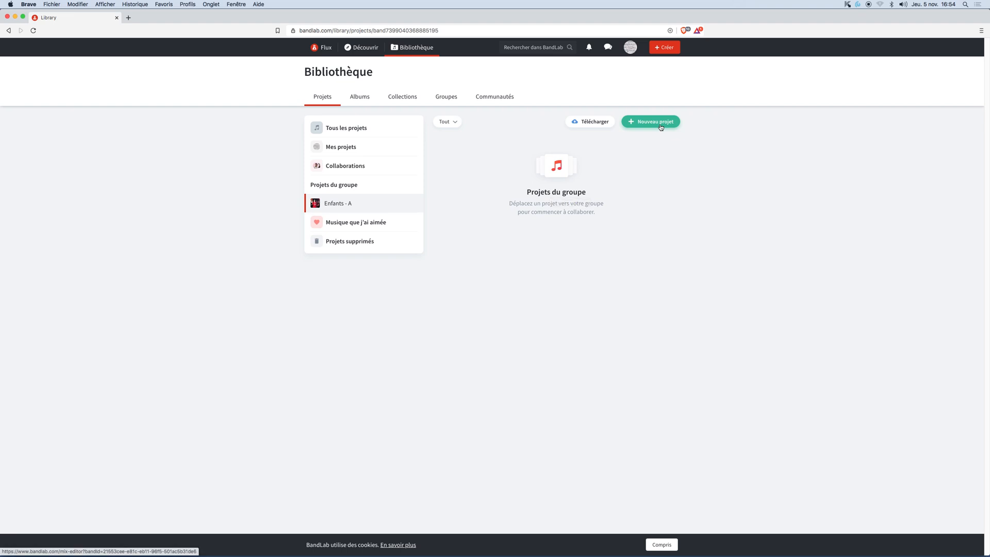
left_click(378, 153)
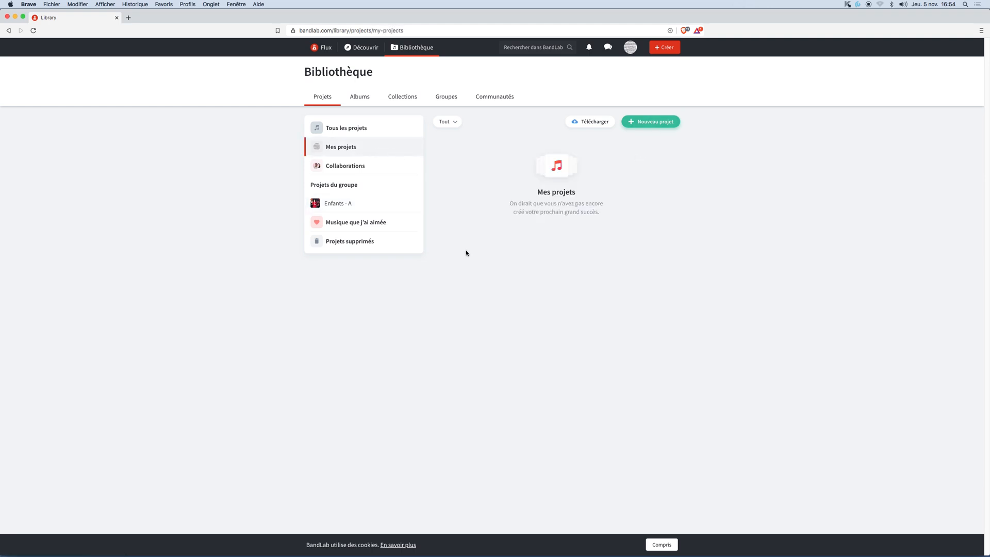
left_click(419, 206)
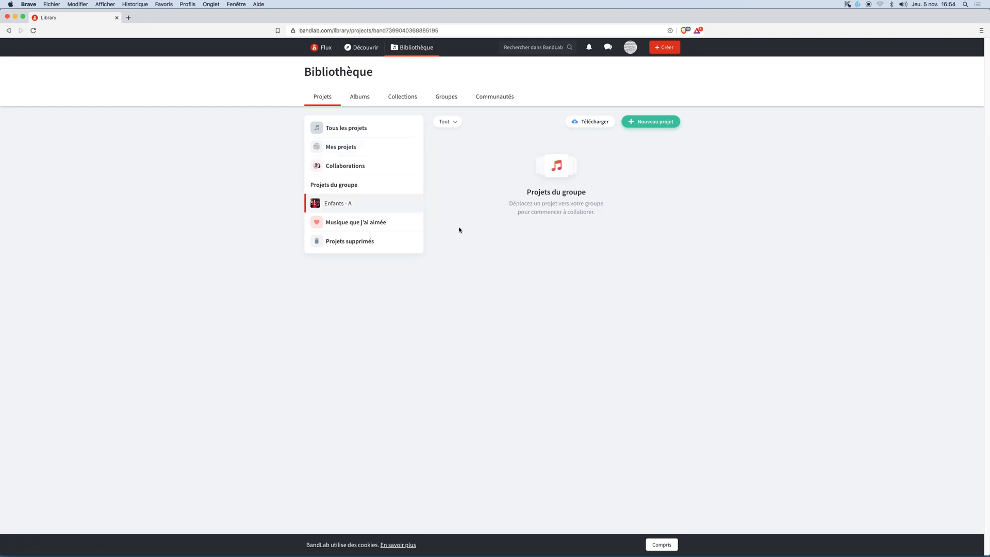
left_click(660, 126)
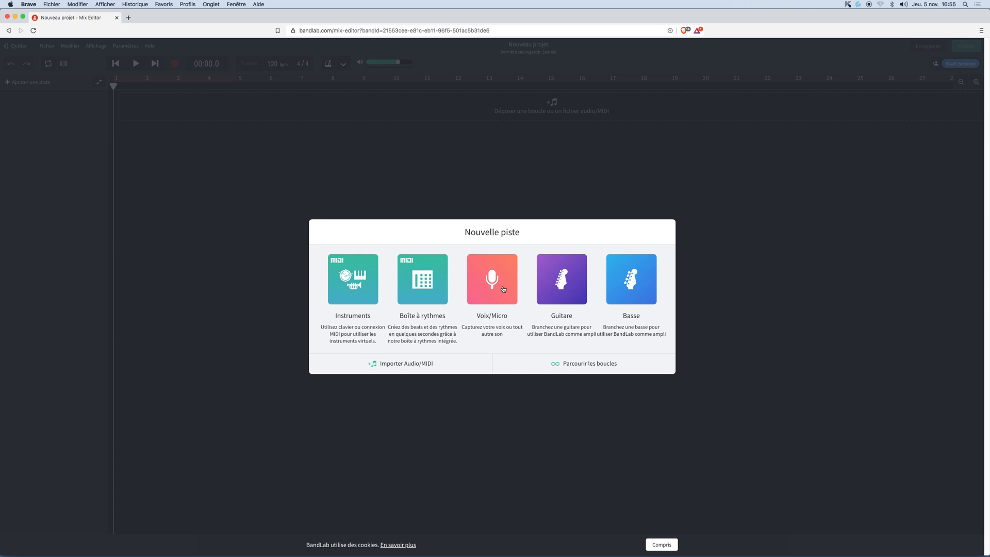
left_click(345, 287)
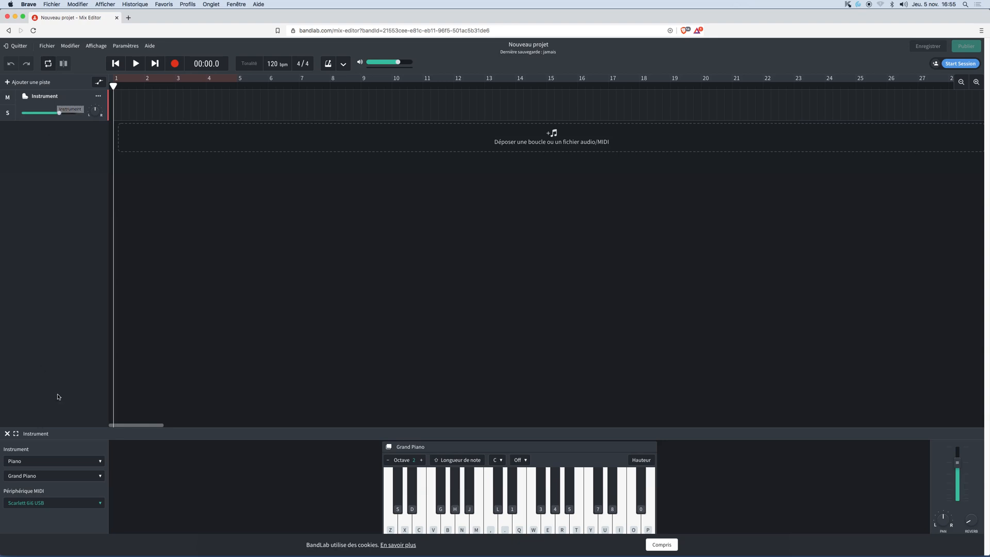
Examine the instrument categories and piano presets, and try out notes on the Grand Piano.
left_click(35, 462)
left_click(47, 461)
left_click(99, 479)
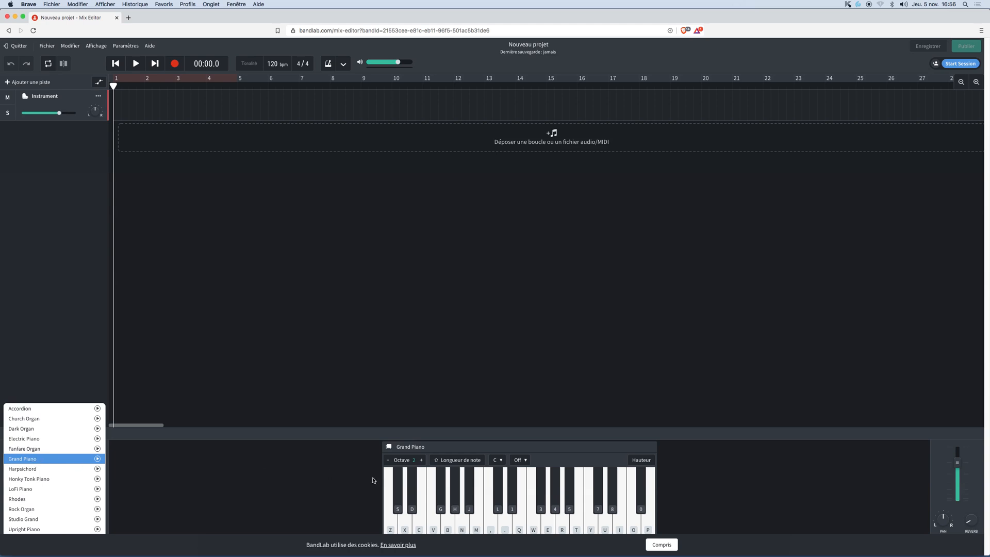
left_click(449, 530)
left_click_drag(491, 529, 389, 530)
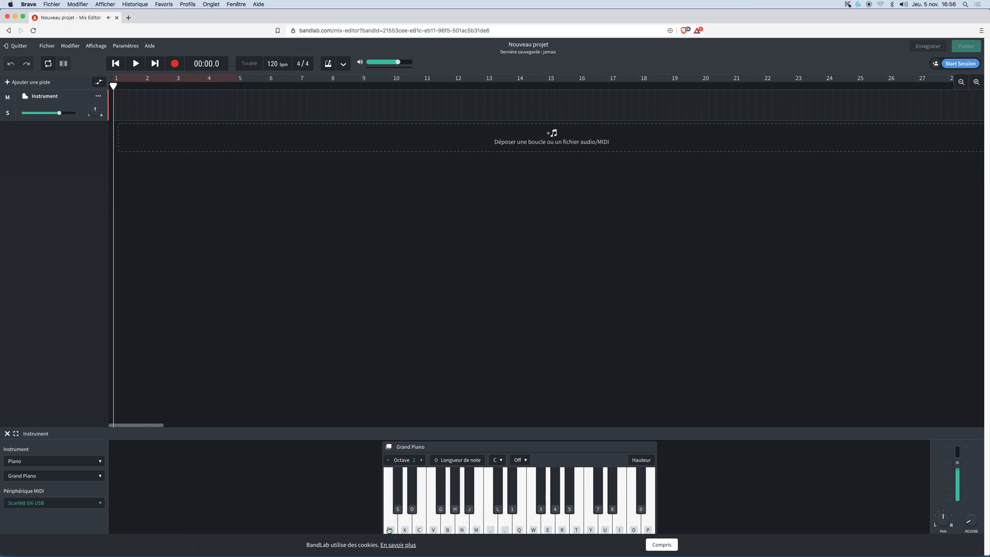
Change the piano sound to Church Organ and play a few notes to test it.
left_click(102, 461)
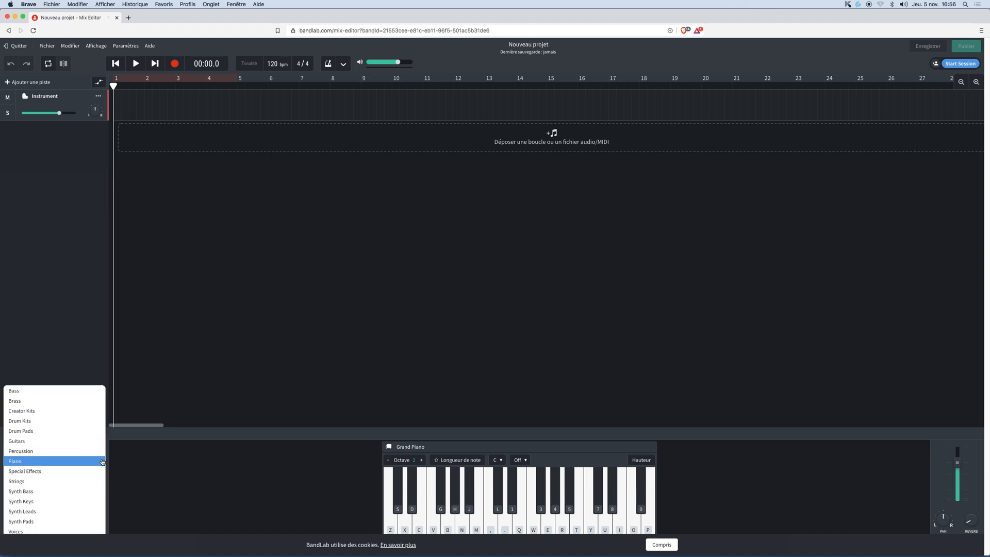
left_click(144, 462)
left_click(102, 477)
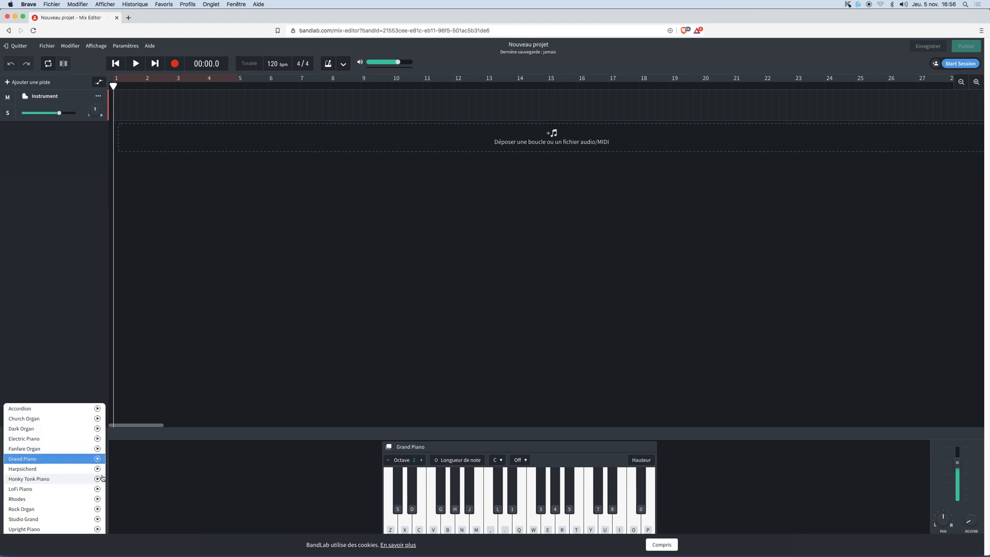
left_click(61, 419)
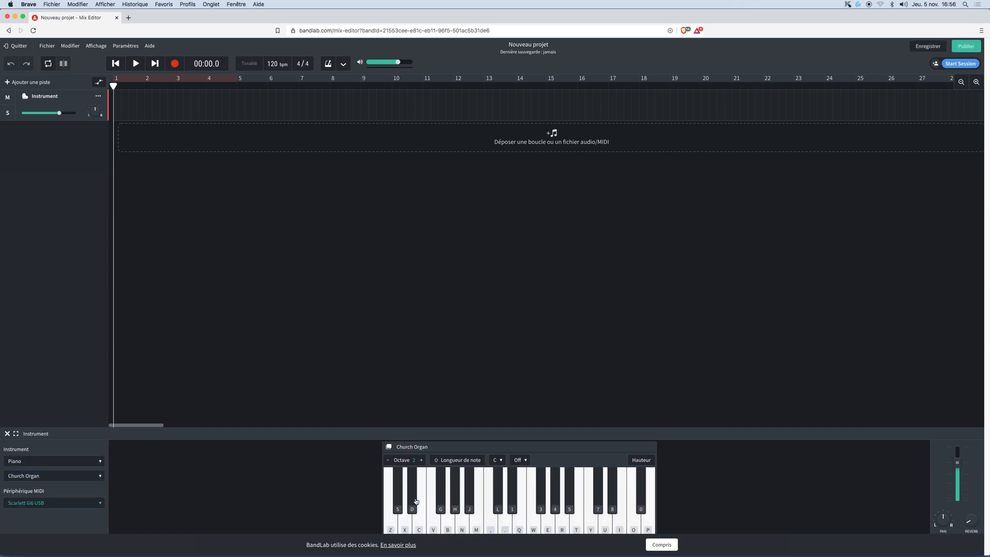
key("z")
key("c")
key("b")
key("m")
key("comma")
Rename the instrument track as orgue.
double_click(54, 96)
type("orgue")
mouse_move(33, 97)
left_mouse_down()
mouse_move(47, 99)
mouse_move(37, 97)
left_mouse_up()
Create an empty three-bar MIDI region on the orgue track, starting at bar 1.
double_click(180, 106)
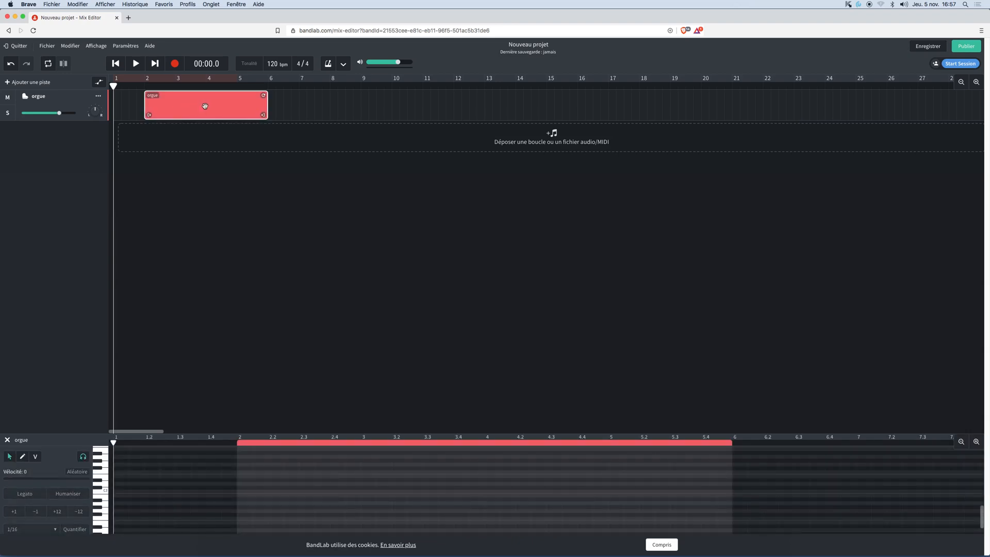
mouse_move(220, 102)
left_mouse_down()
mouse_move(192, 104)
mouse_move(219, 104)
left_mouse_up()
left_click_drag(264, 115, 237, 98)
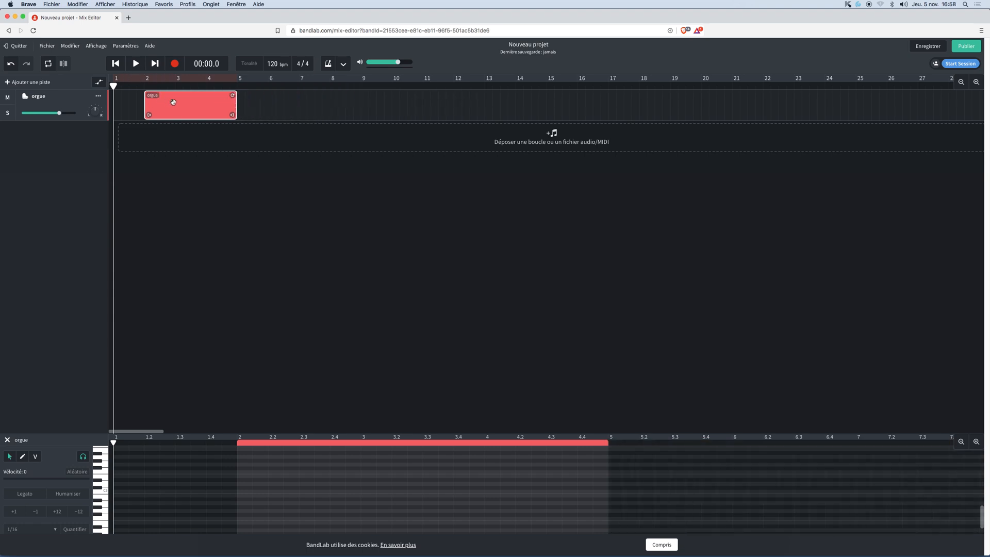
left_click_drag(186, 107, 156, 107)
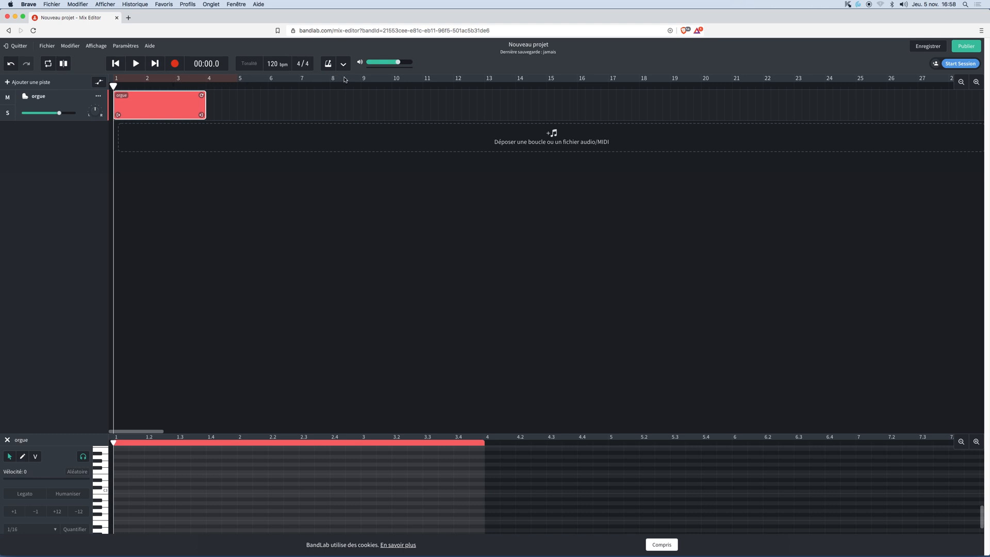
Play the project from the start and extend the orgue region to four bars, ending at bar 5.
left_click(137, 65)
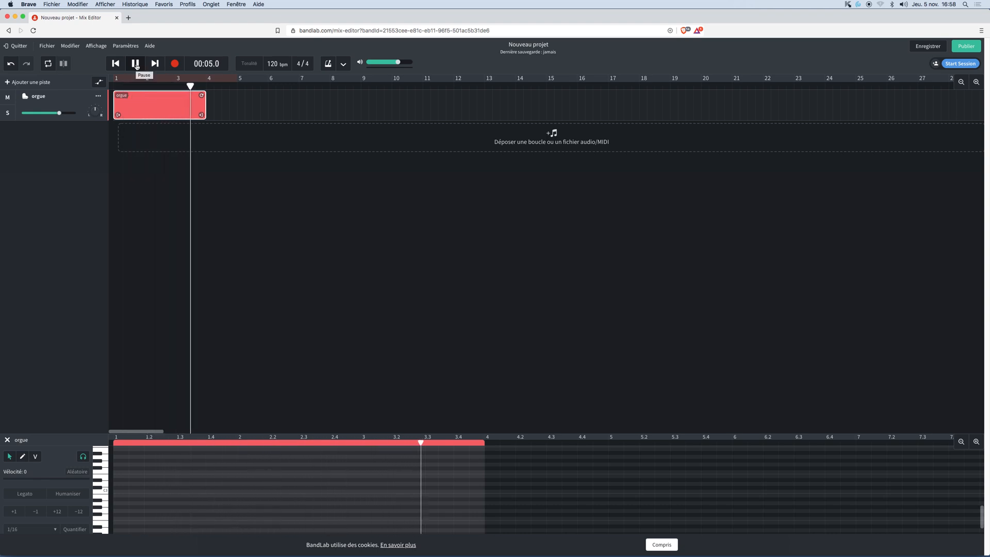
left_click(136, 64)
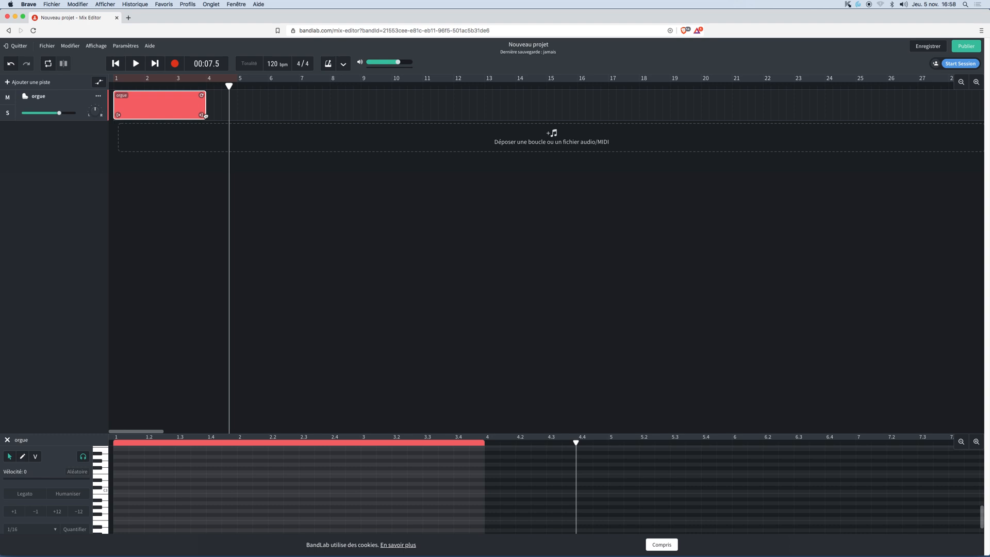
left_click_drag(202, 115, 234, 115)
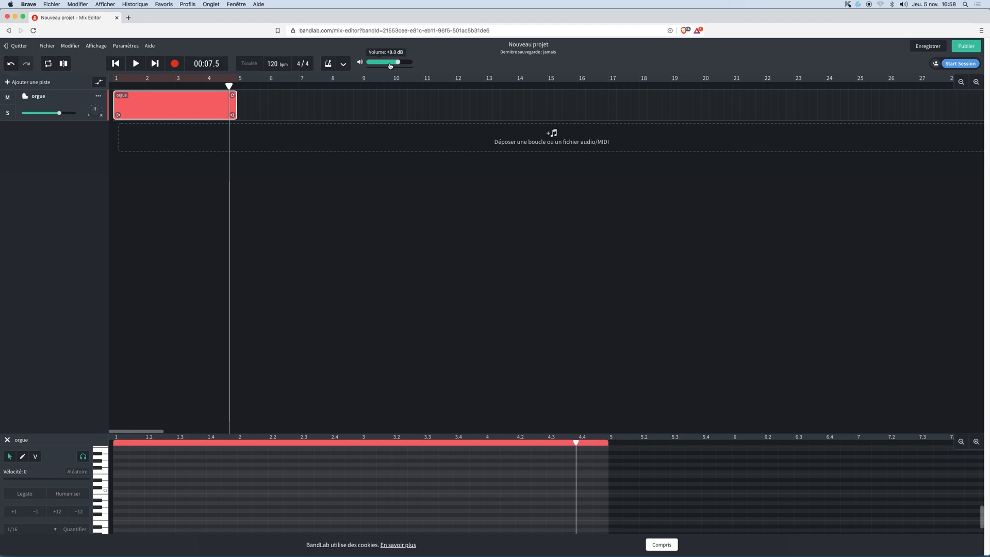
Undo the last lengthening of the orgue region and redo it.
left_click(15, 69)
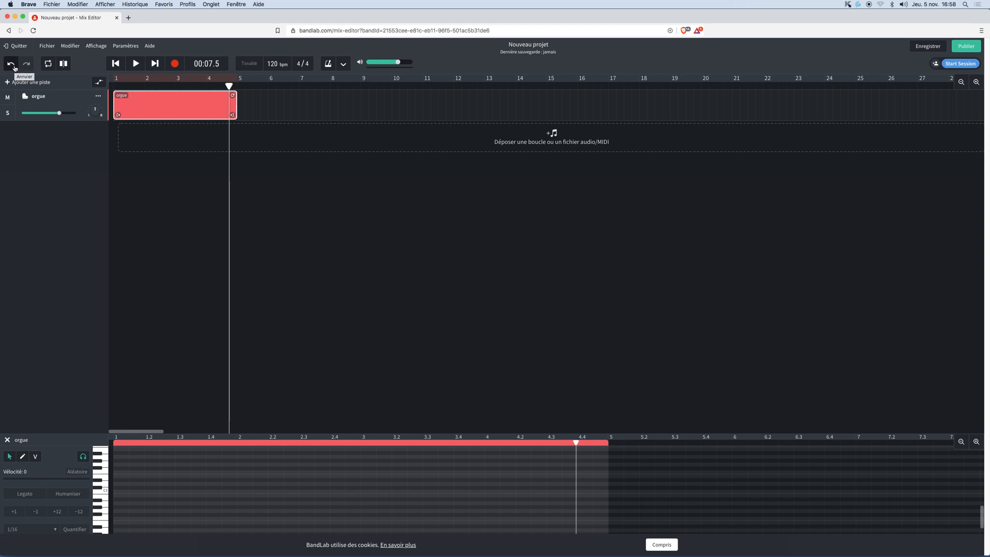
left_click(11, 64)
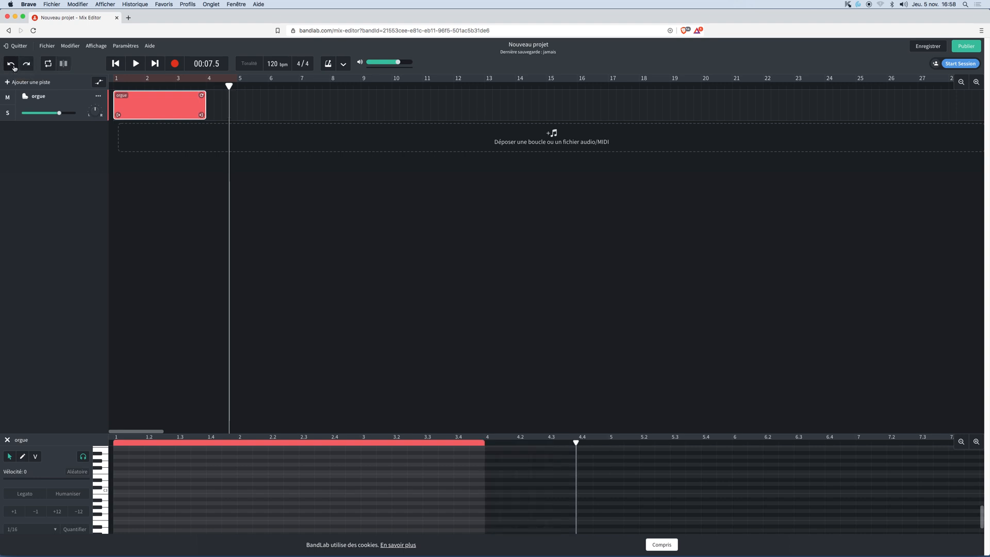
left_click(26, 64)
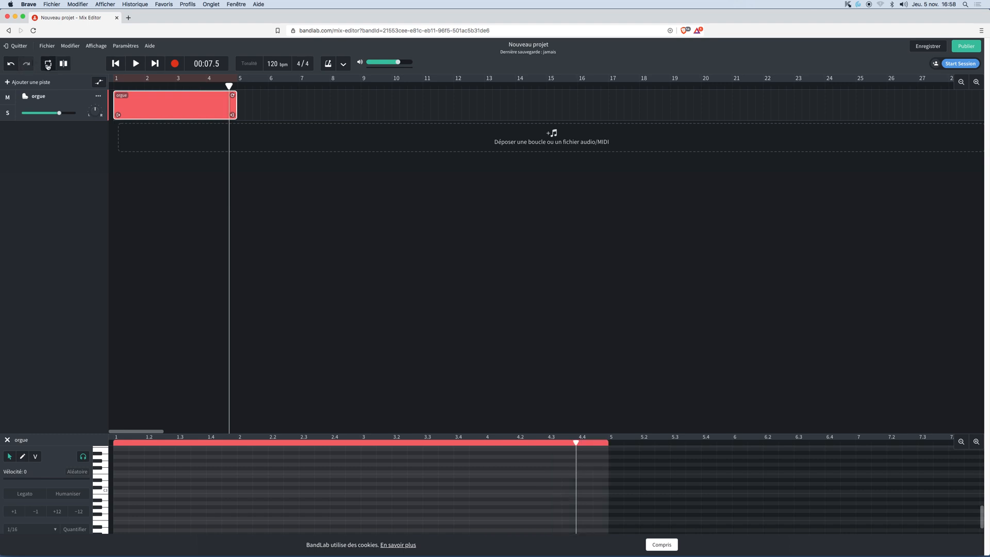
Turn on the loop over the first four bars and play it from 00:05.0 past the loop point.
left_click(48, 65)
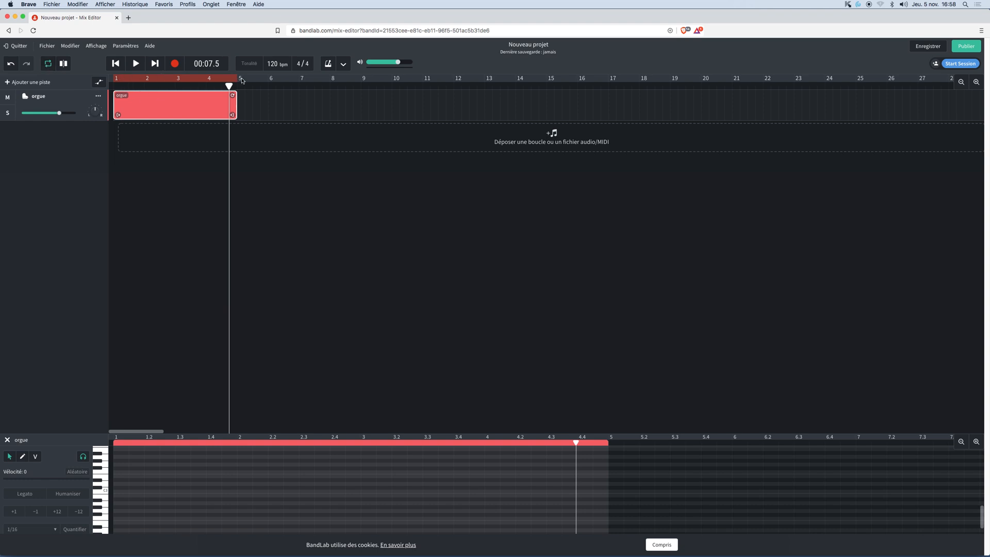
left_click(191, 87)
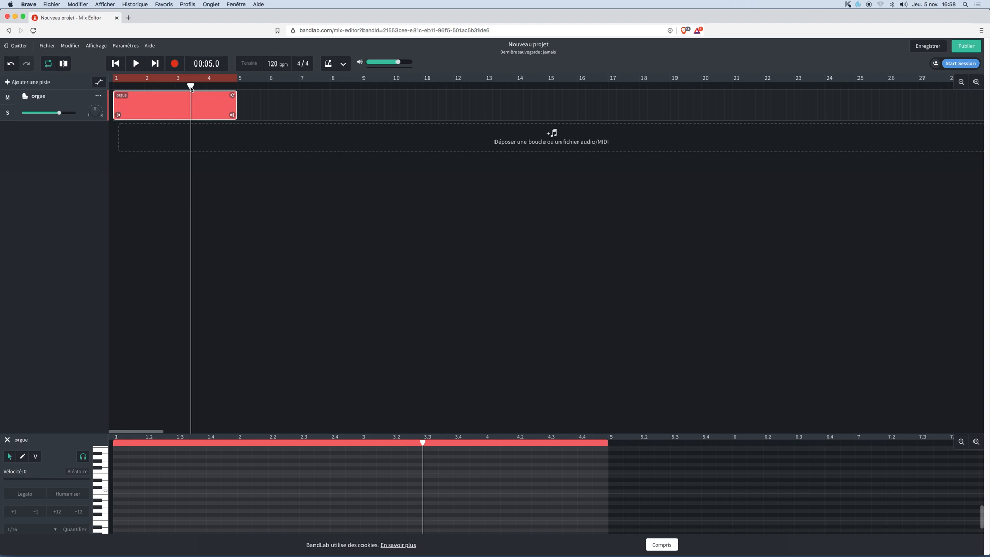
left_click(136, 65)
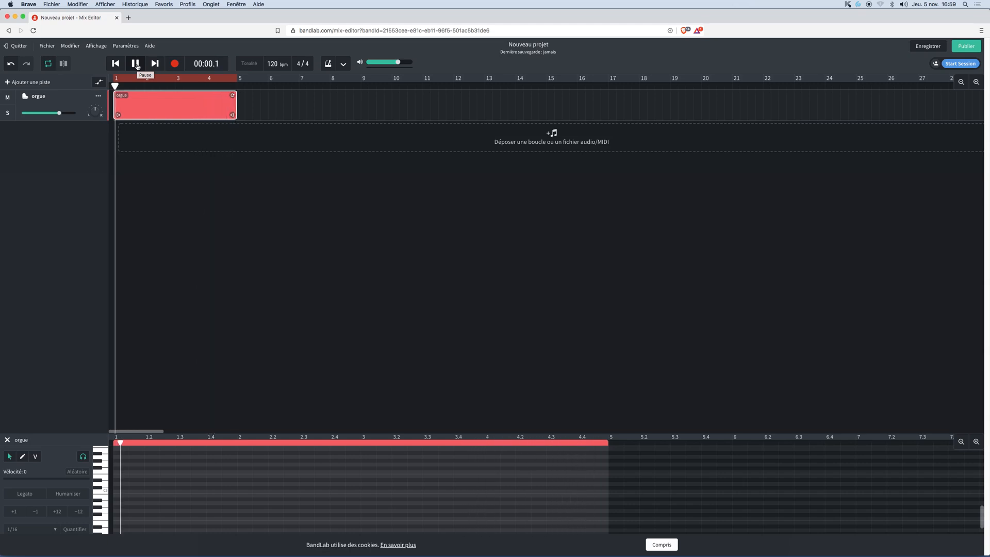
left_click(137, 63)
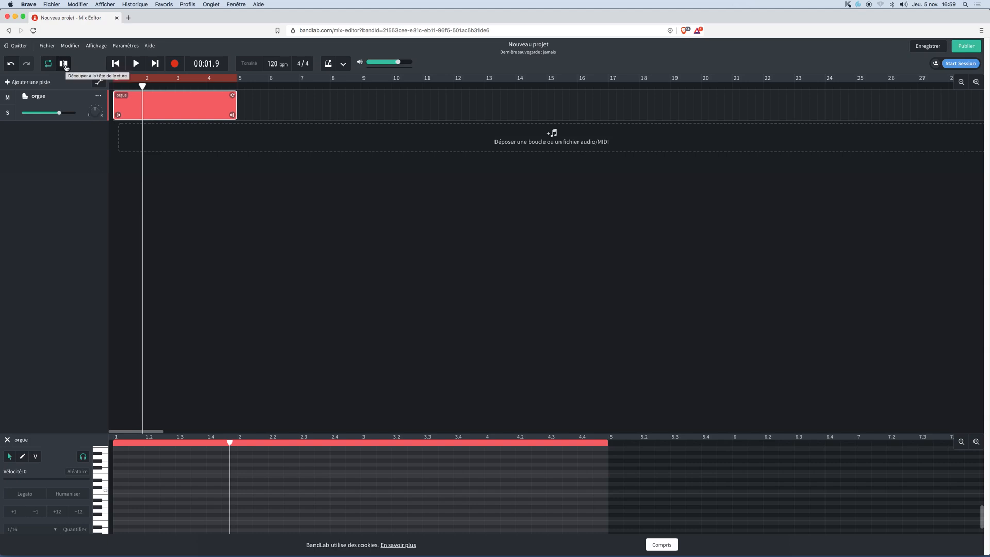
Split the orgue region at 00:02.8 and undo the split.
left_click(158, 87)
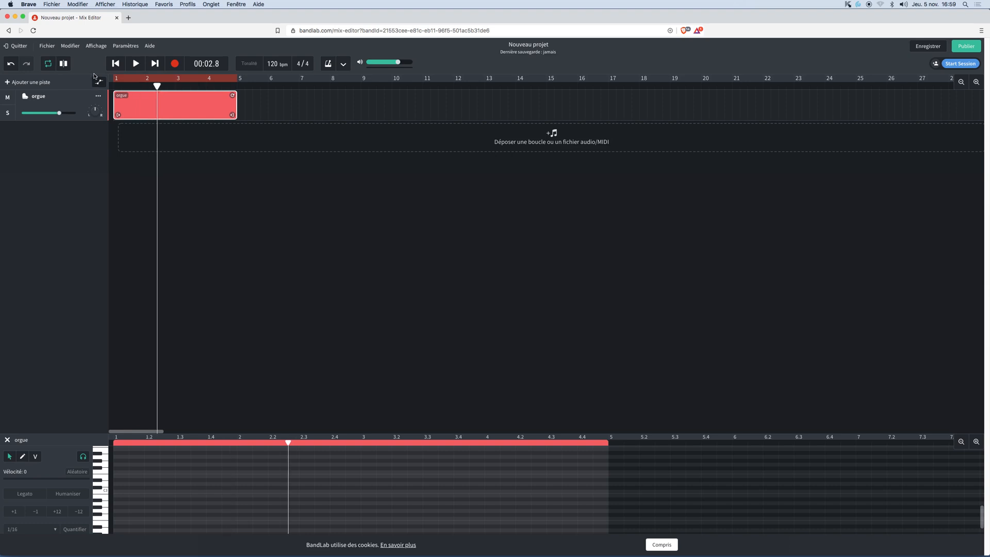
left_click(64, 63)
left_click(11, 64)
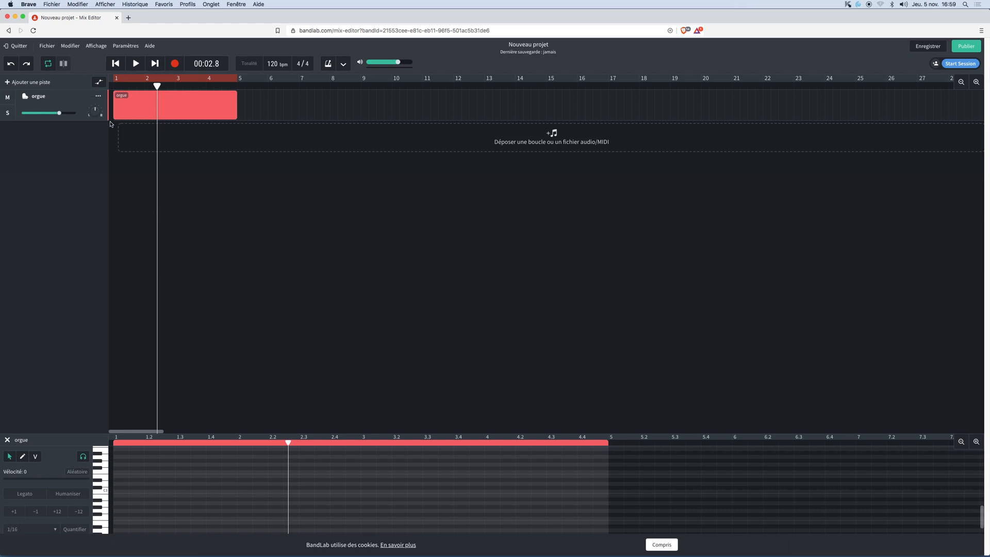
Jump to the start and end of the project, and start and pause playback twice.
left_click(119, 65)
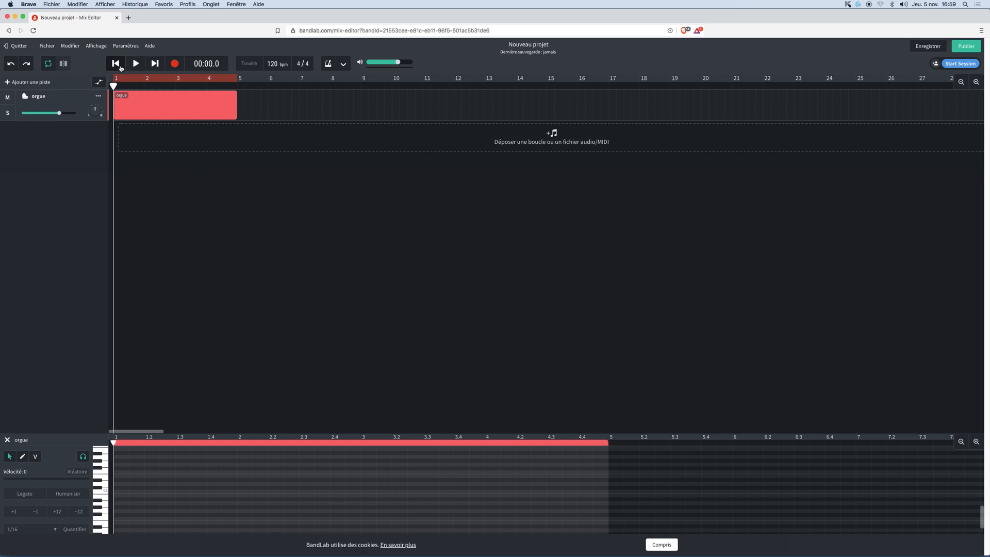
left_click(155, 67)
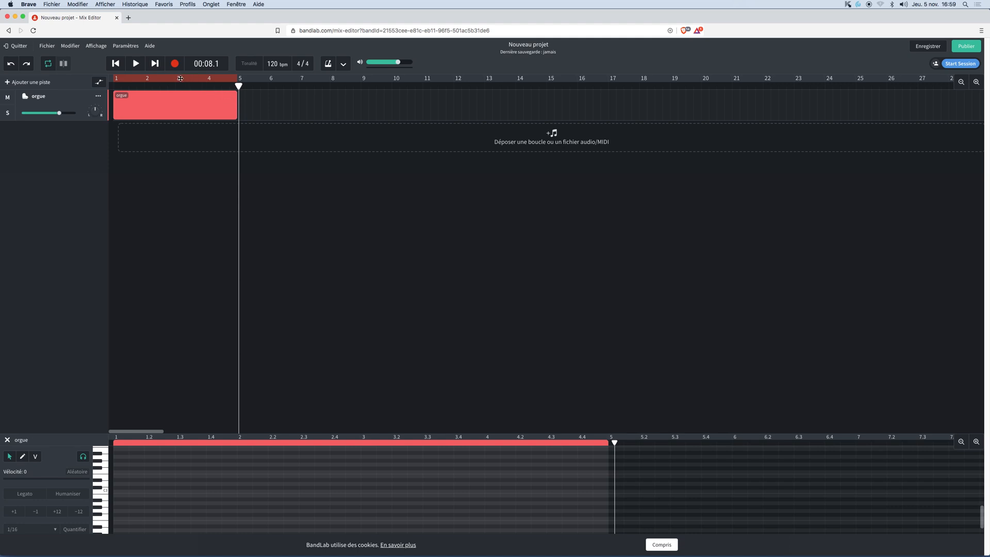
left_click(136, 64)
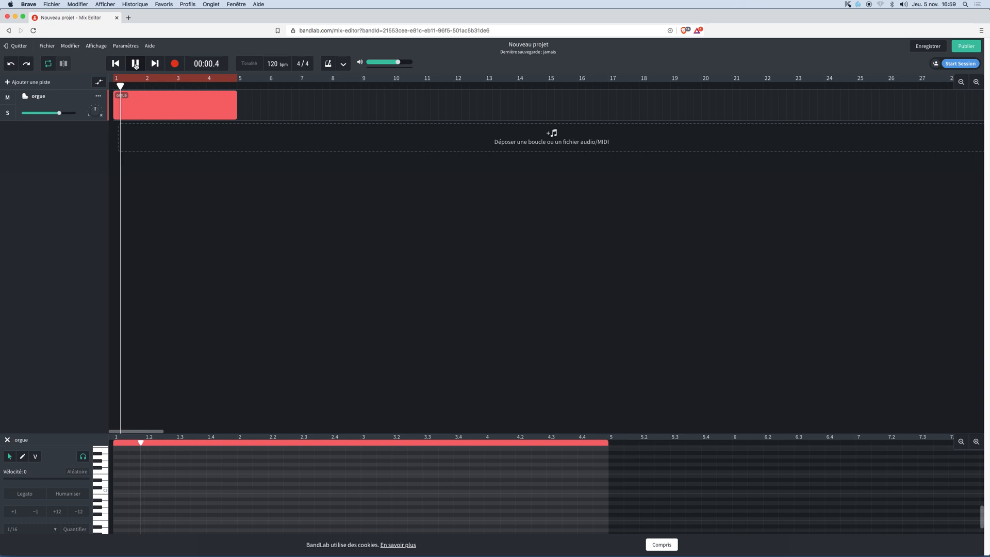
left_click(136, 63)
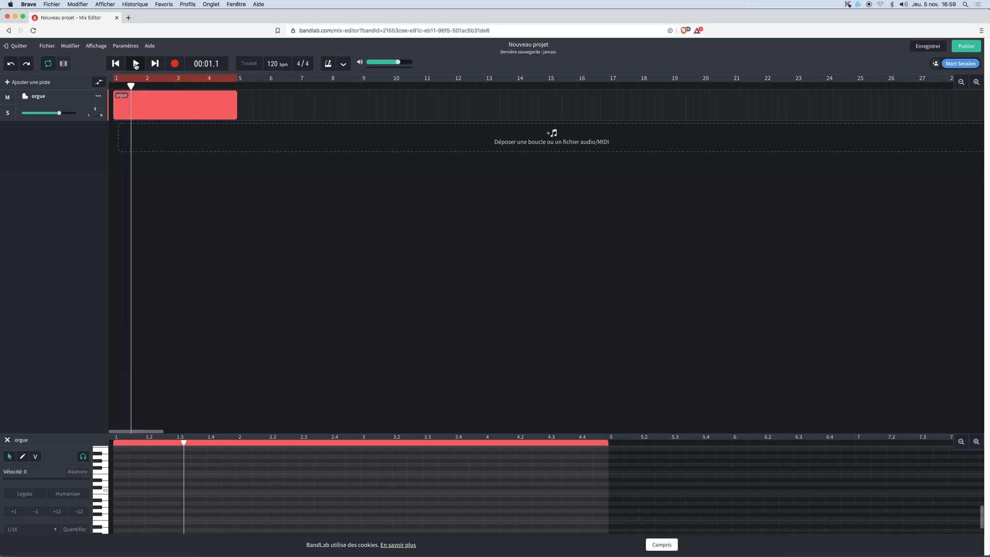
left_click(136, 64)
left_click(136, 64)
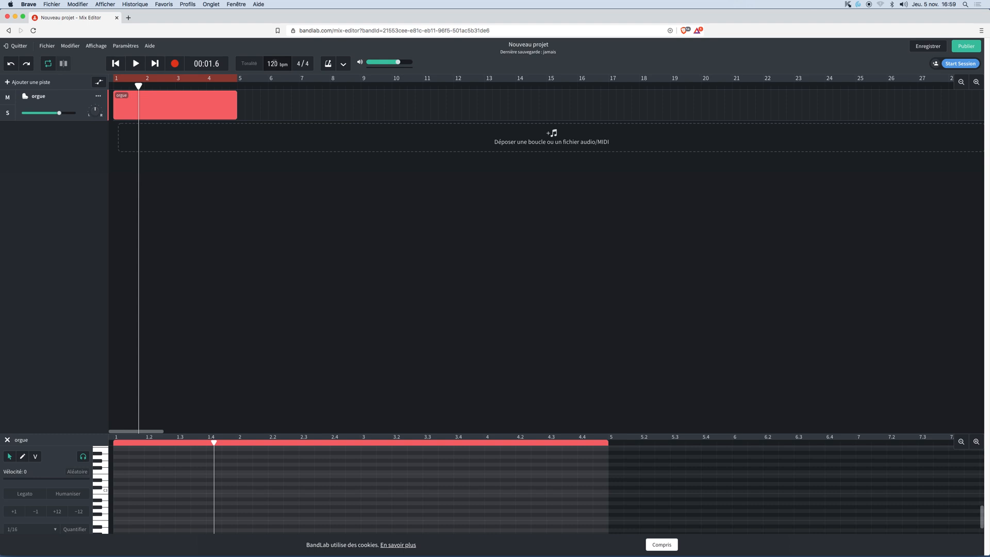
Set the project tempo to 100 bpm.
left_click_drag(285, 61, 286, 54)
left_click(286, 61)
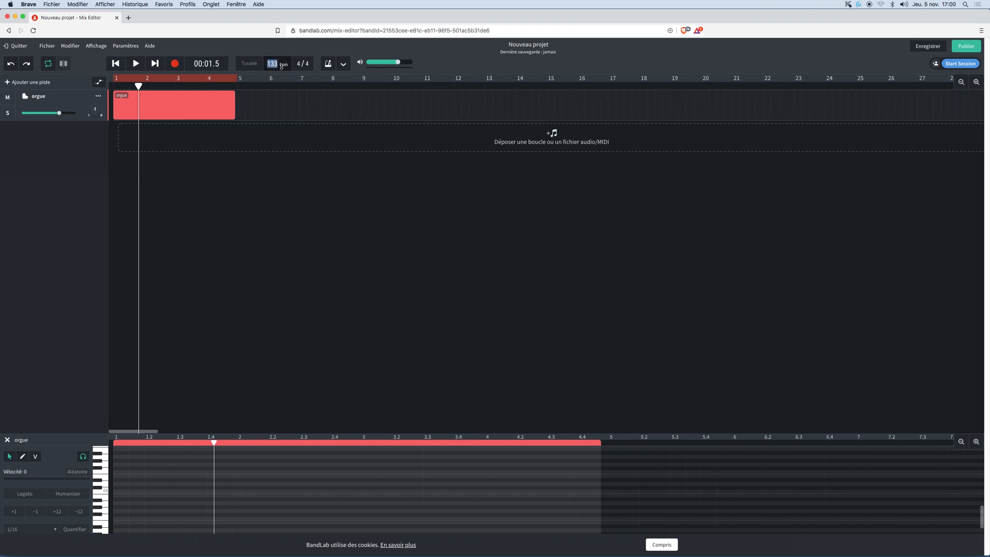
type("100")
key("Return")
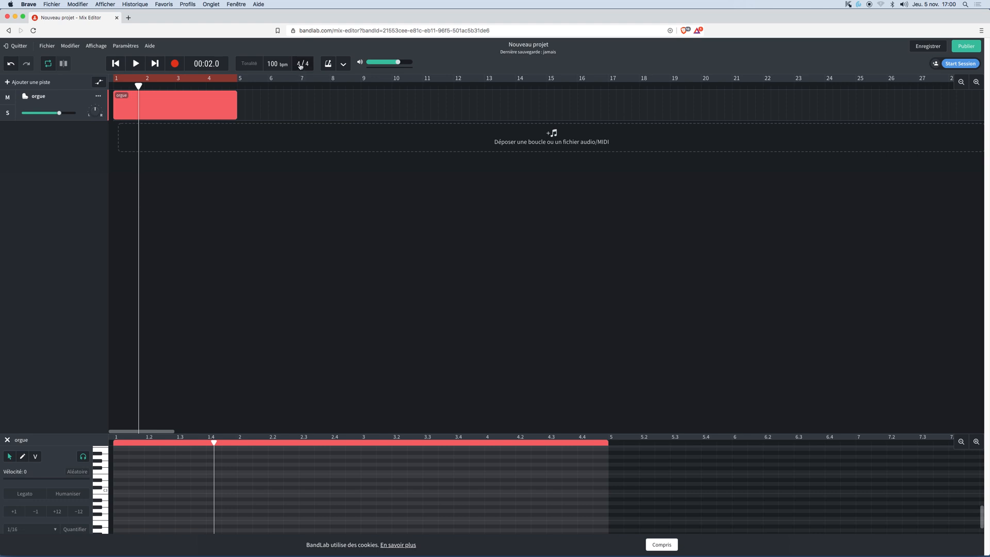
Turn on the metronome and play the project briefly from the start to hear it.
left_click(330, 68)
left_click(115, 87)
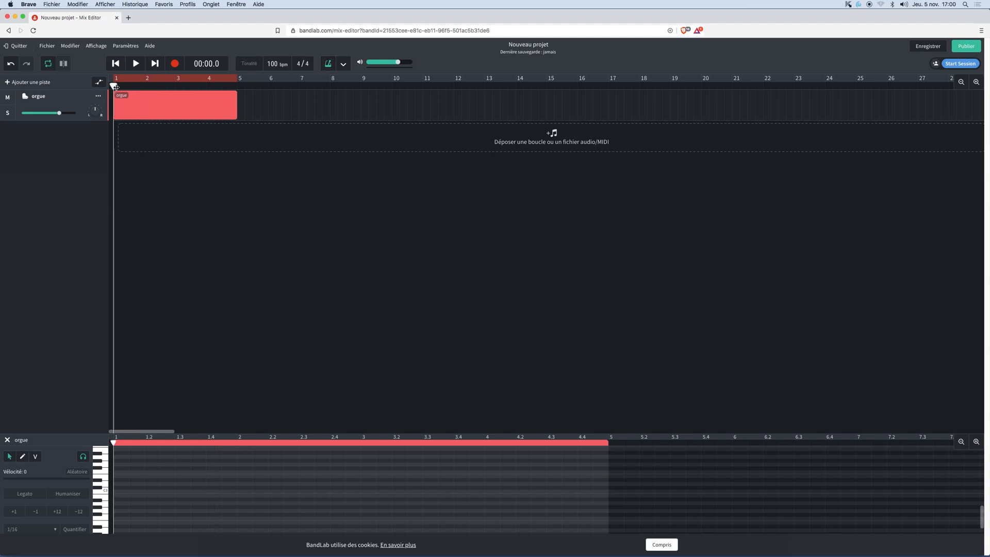
key("space")
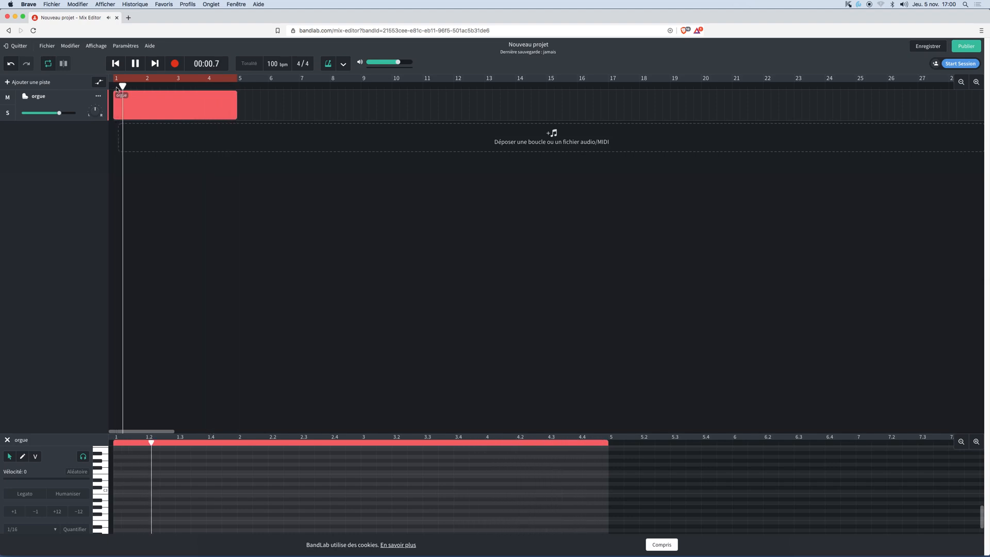
key("space")
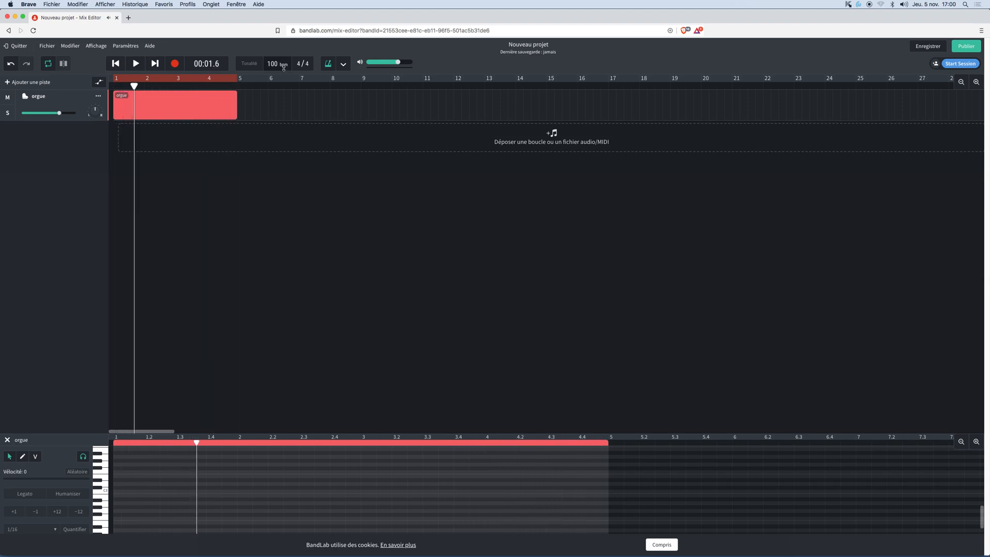
Check the metronome's sound, volume and count-in options, and slightly lower the master volume.
left_click(344, 67)
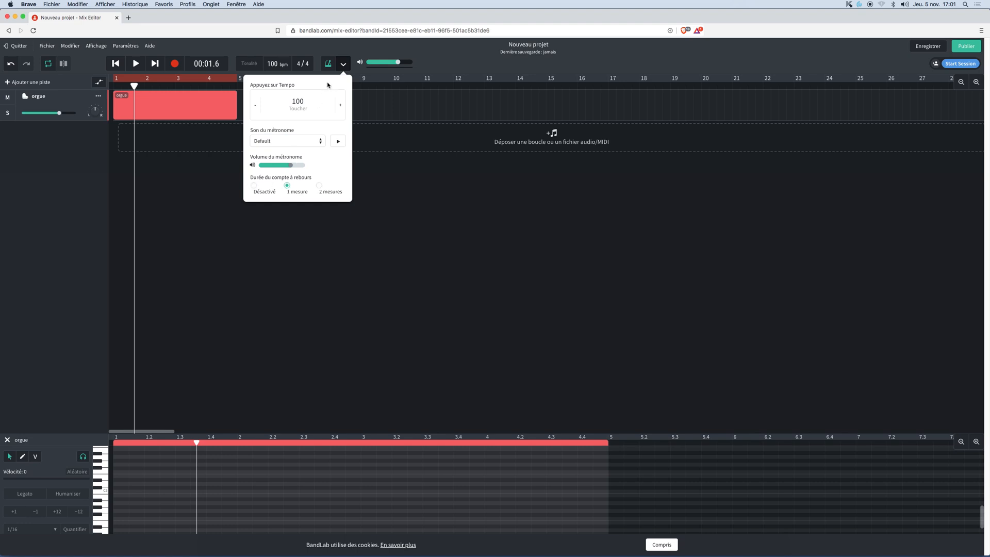
left_click(343, 65)
mouse_move(397, 63)
mouse_move(397, 63)
left_mouse_down()
mouse_move(381, 64)
mouse_move(413, 65)
mouse_move(398, 64)
left_mouse_up()
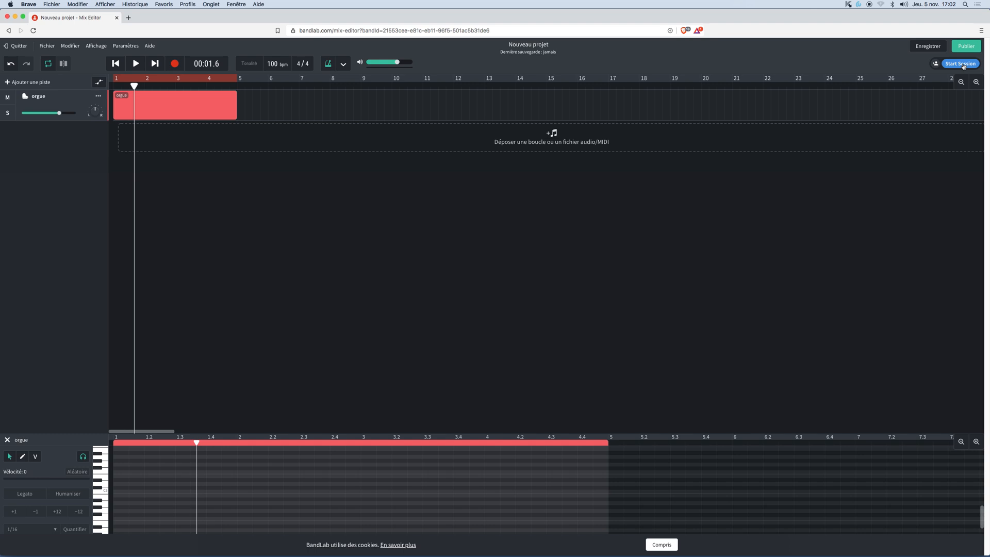
Try to save the project twice and dismiss the save dialog each time.
key("super+s")
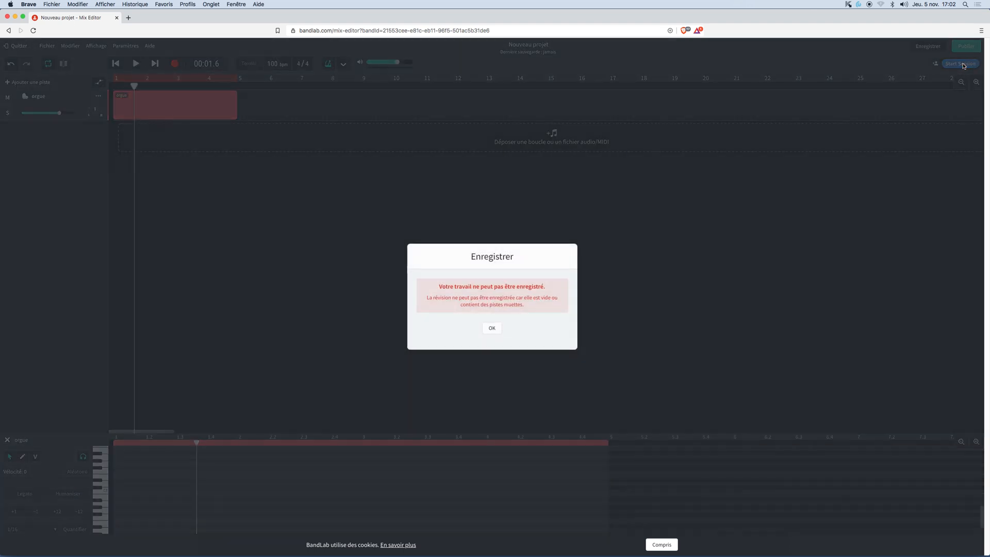
left_click(488, 329)
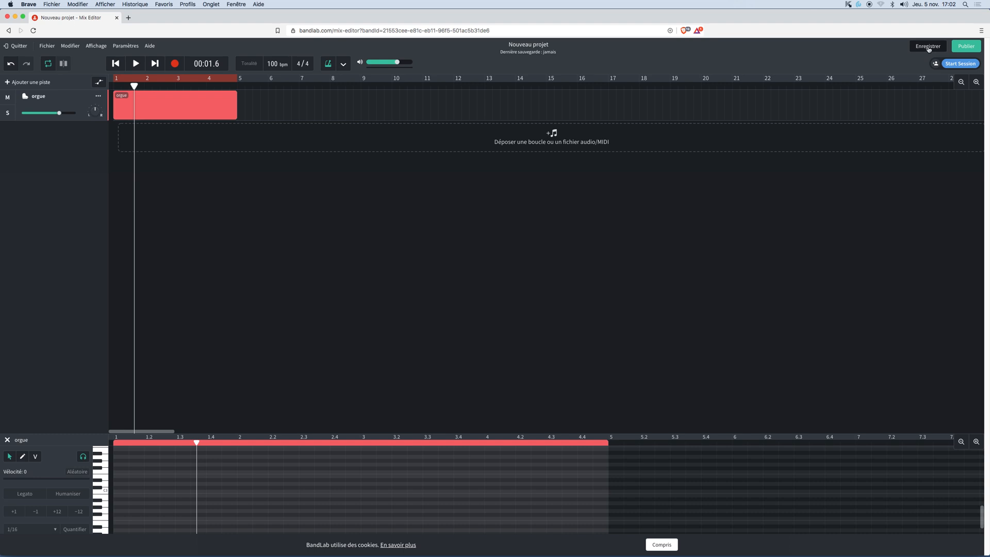
left_click(929, 46)
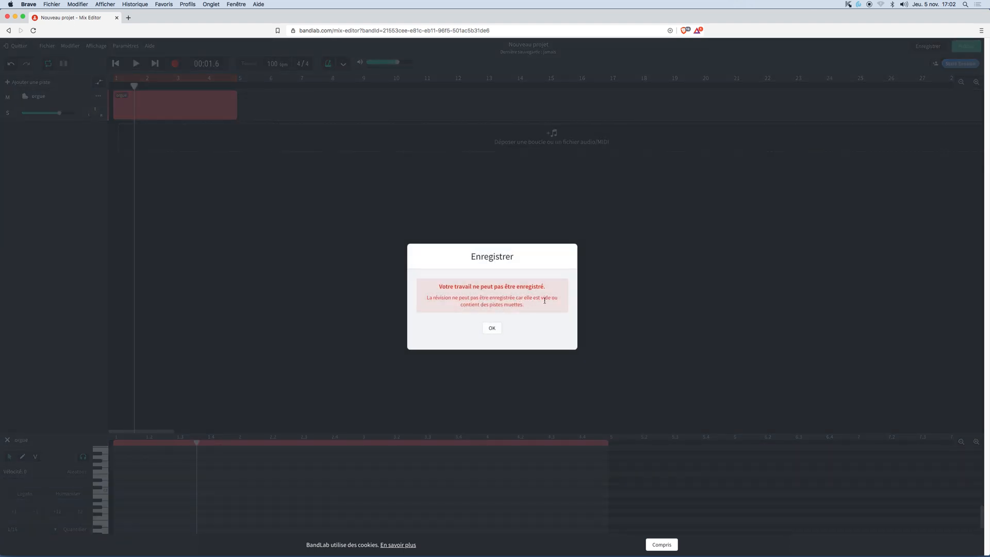
left_click(492, 329)
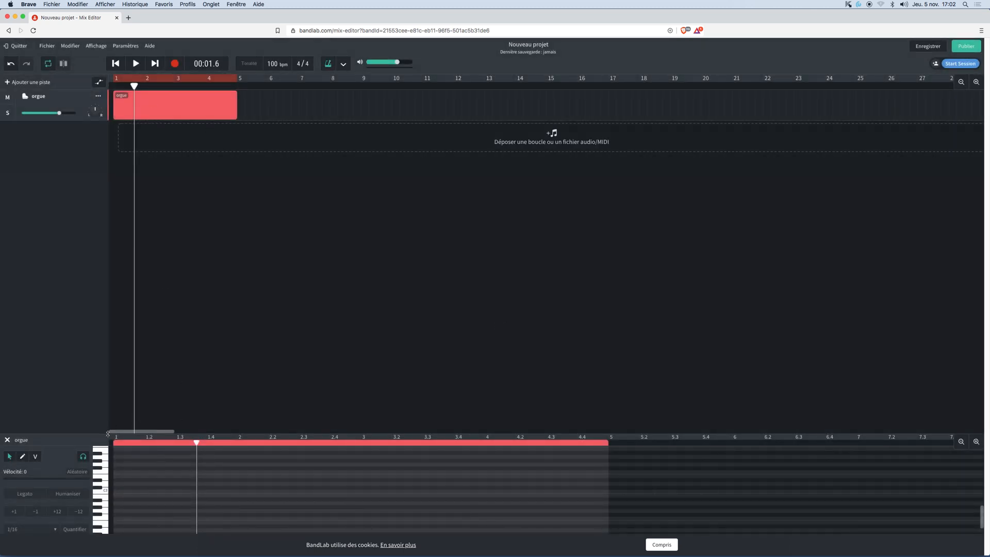
Enlarge the orgue region's MIDI editor and draw a one-bar C4 note at bar 1 with the pencil tool.
left_click_drag(109, 430, 129, 388)
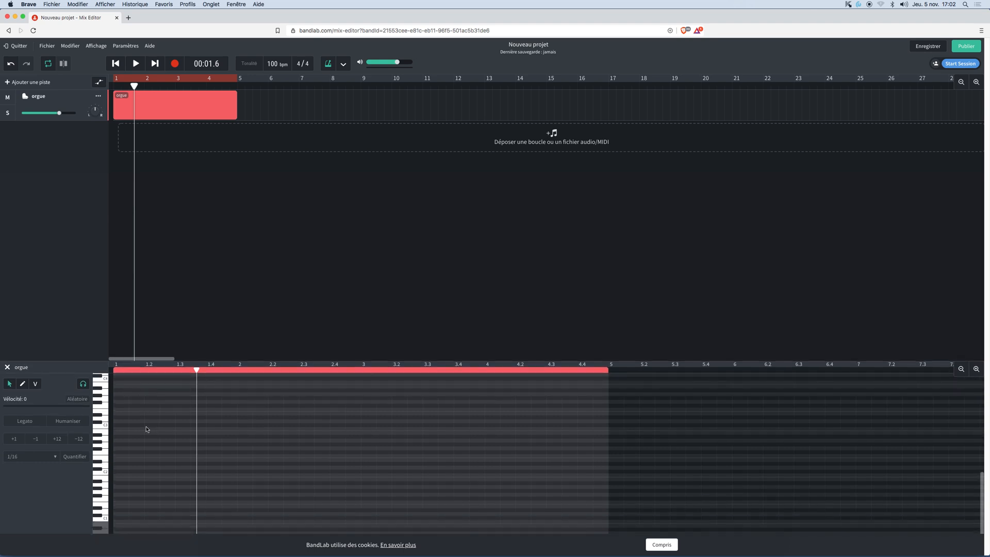
left_click(177, 108)
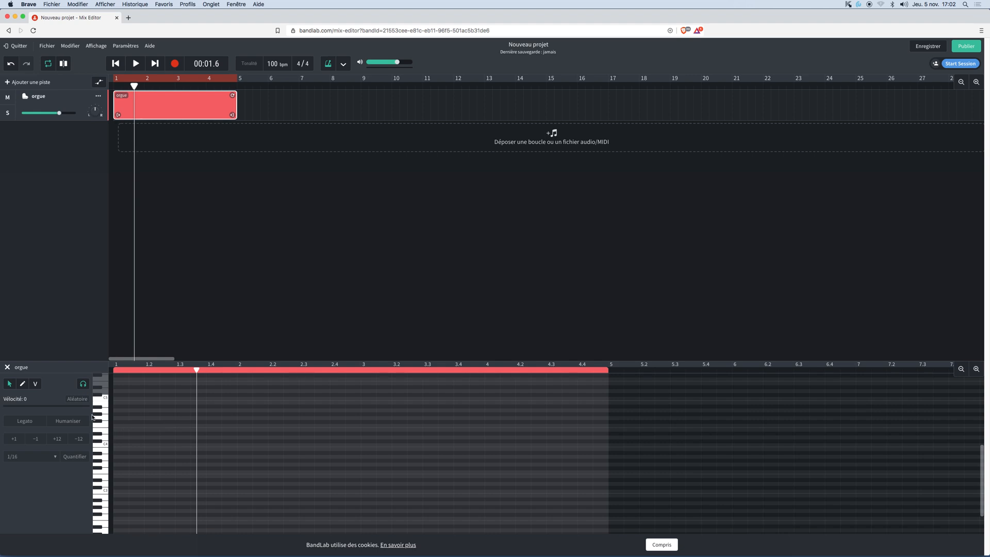
left_click(23, 384)
left_click_drag(120, 444, 227, 448)
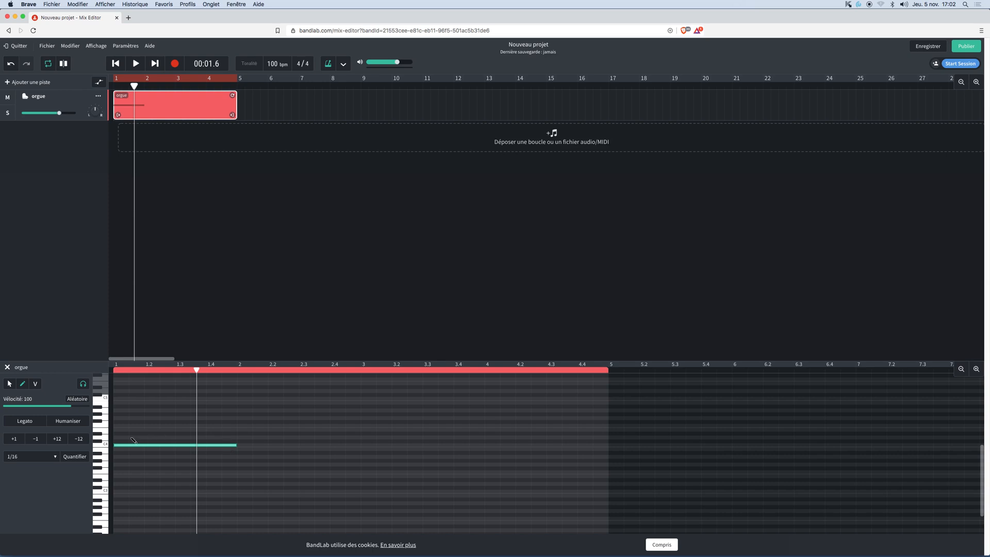
Audition C4, C3 and C5 on the MIDI editor's piano keys and examine the organ's playable note range.
left_click(105, 447)
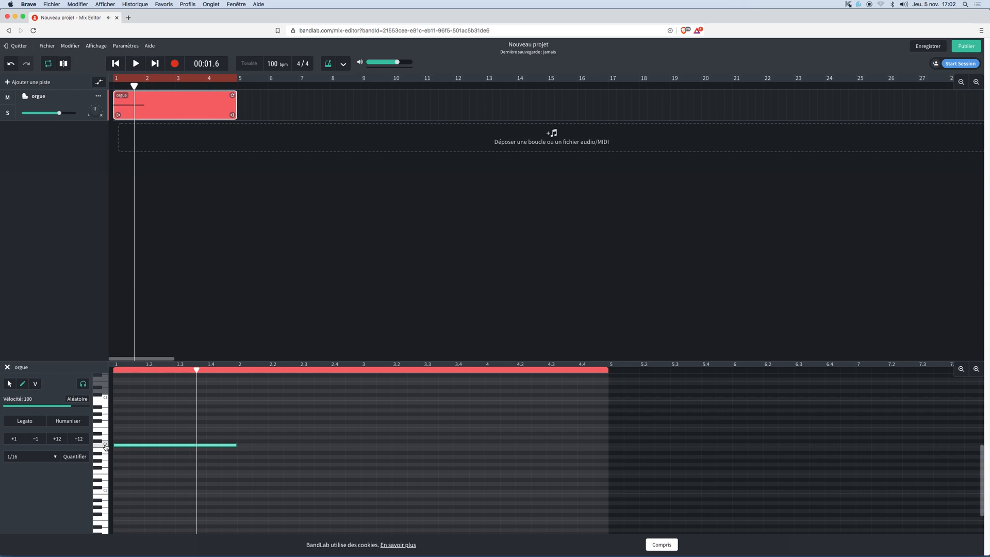
left_click(105, 491)
left_click(107, 400)
scroll(105, 439, "down", 1)
scroll(104, 439, "down", 4)
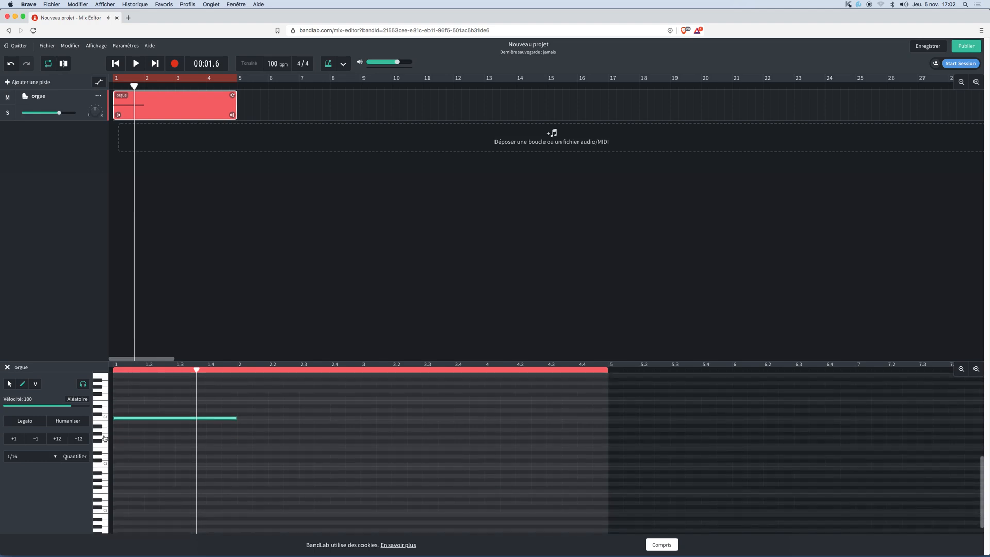
scroll(105, 439, "up", 6)
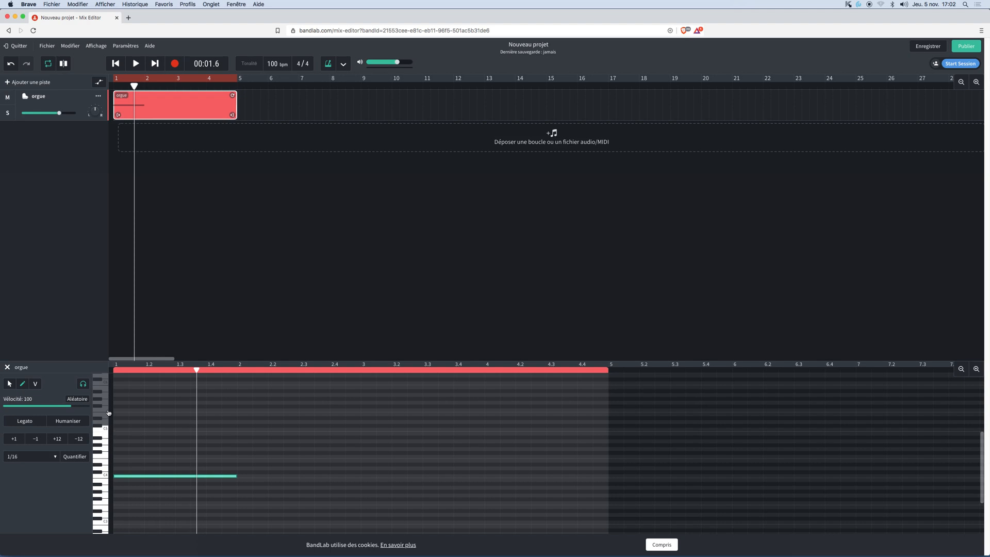
scroll(105, 462, "down", 1)
scroll(105, 462, "down", 4)
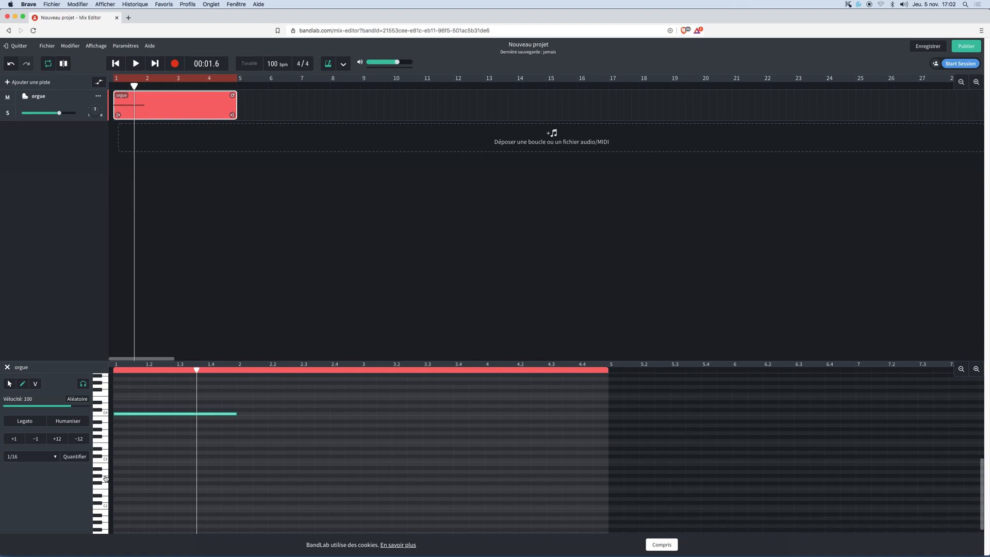
Accept the cookie notice and show the orgue track's Church Organ virtual keyboard.
left_click(662, 545)
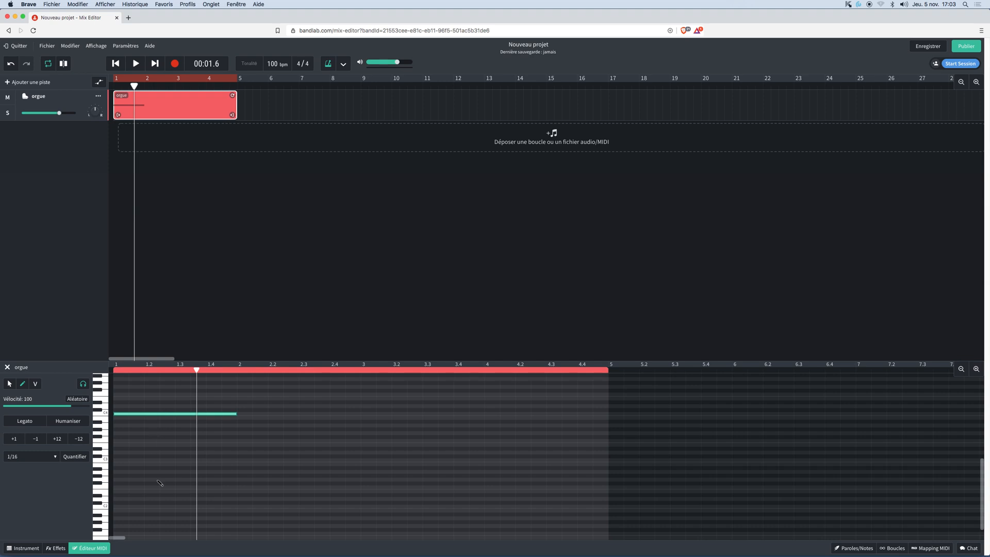
left_click(25, 550)
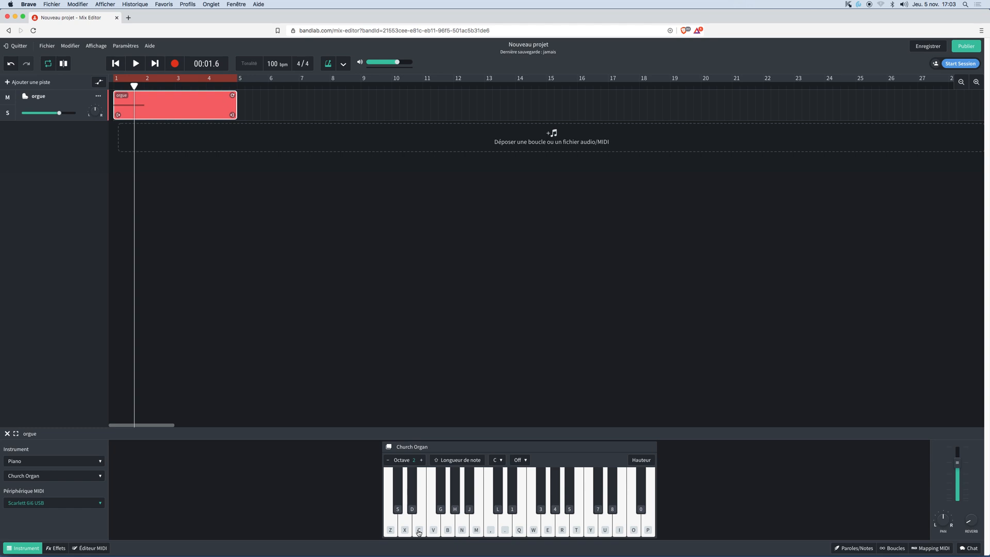
Play the notes C, E, G and high C twice on the Church Organ virtual keyboard.
key("z")
key("c")
key("b")
key("comma")
key("z")
key("c")
key("b")
key("comma")
Delete the orgue region and move the playhead back to the start at bar 1.
key("Delete")
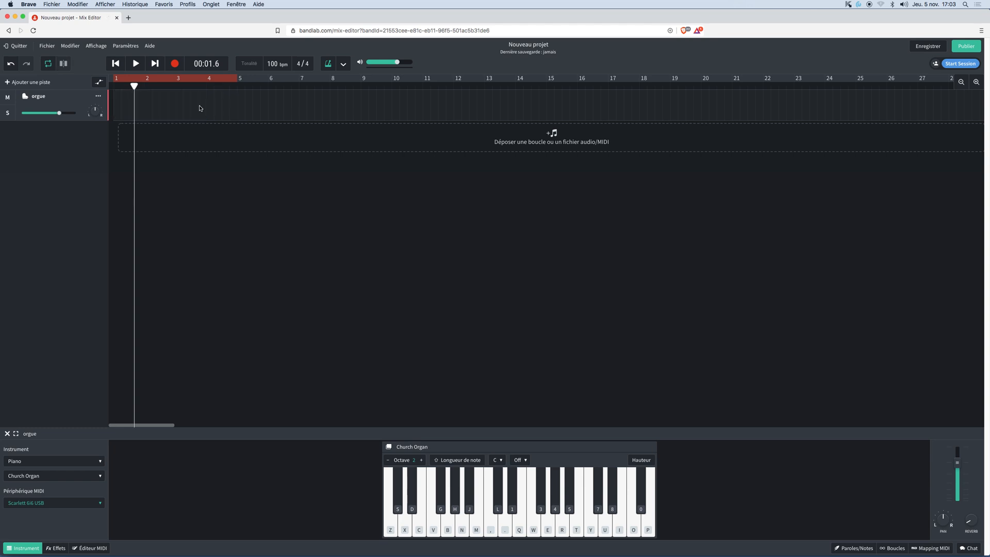
left_click_drag(134, 85, 113, 85)
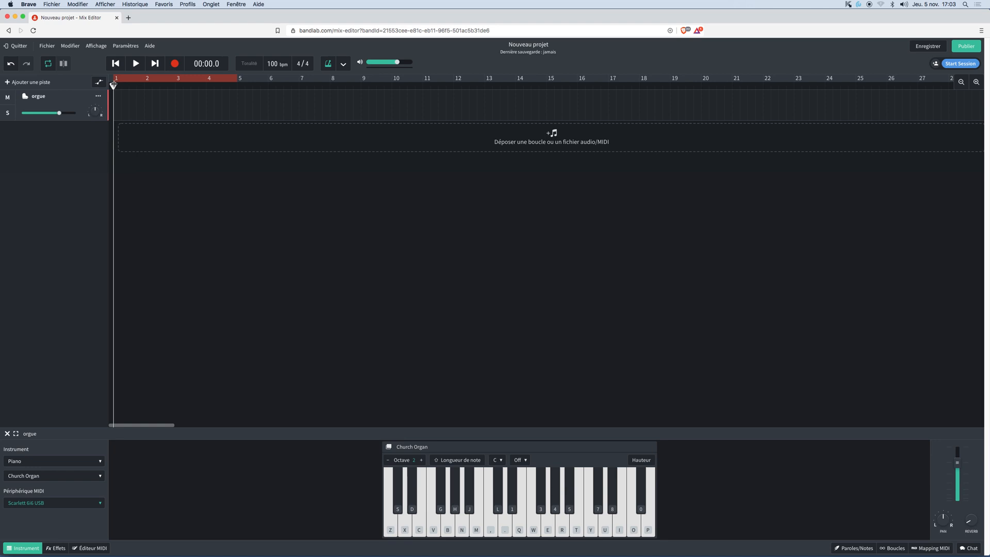
Record the notes C, E, G and high C on the orgue track from bar 1 and shorten the region to end at bar 3.
left_click(175, 64)
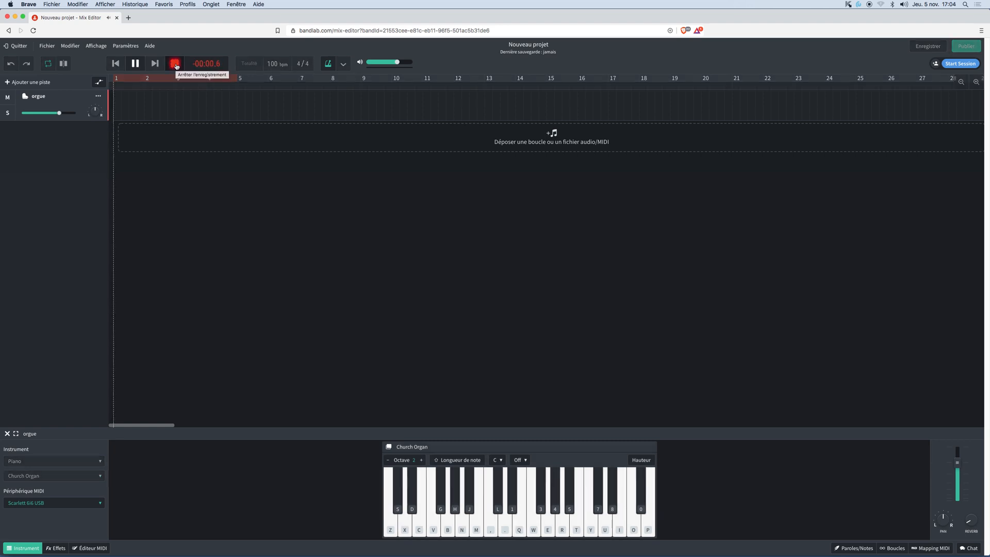
key("z")
key("c")
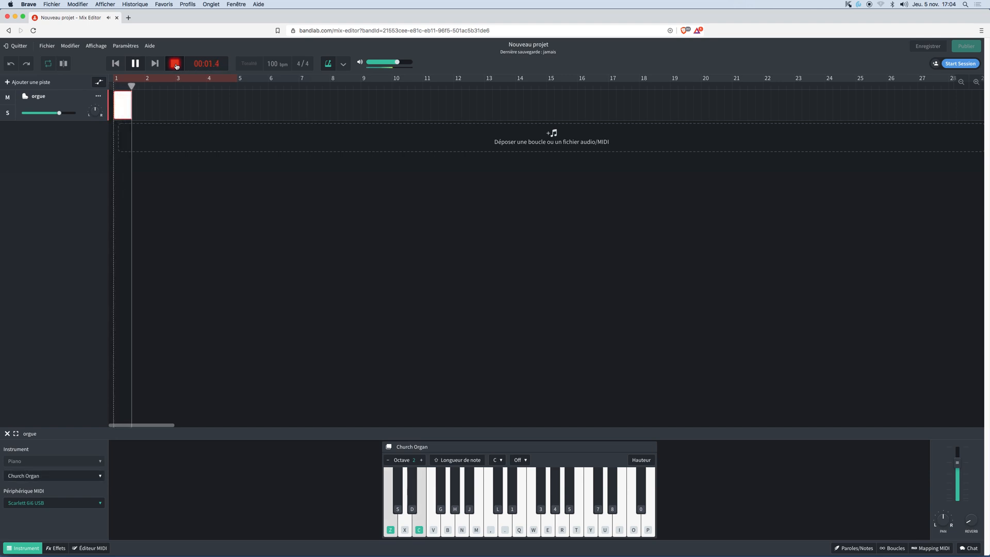
key("b")
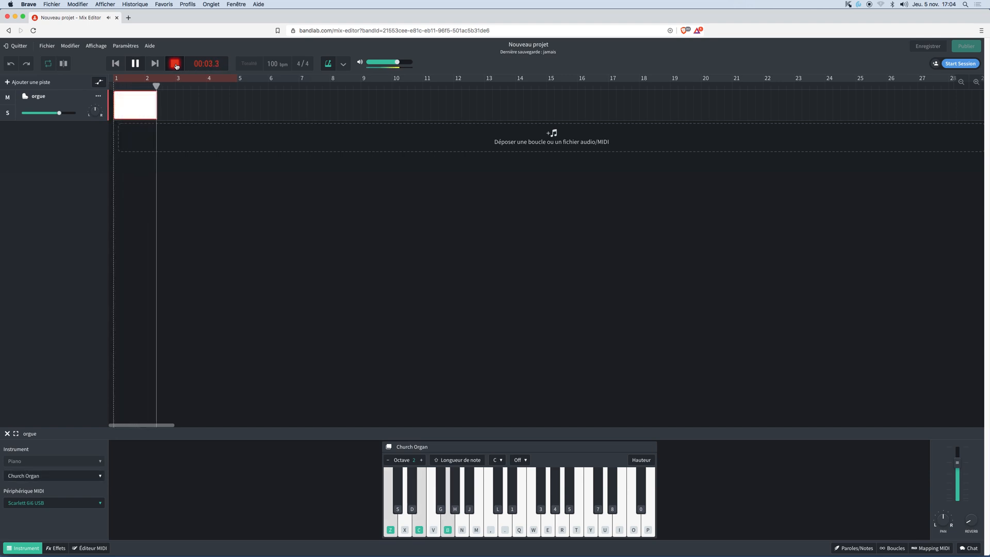
key("comma")
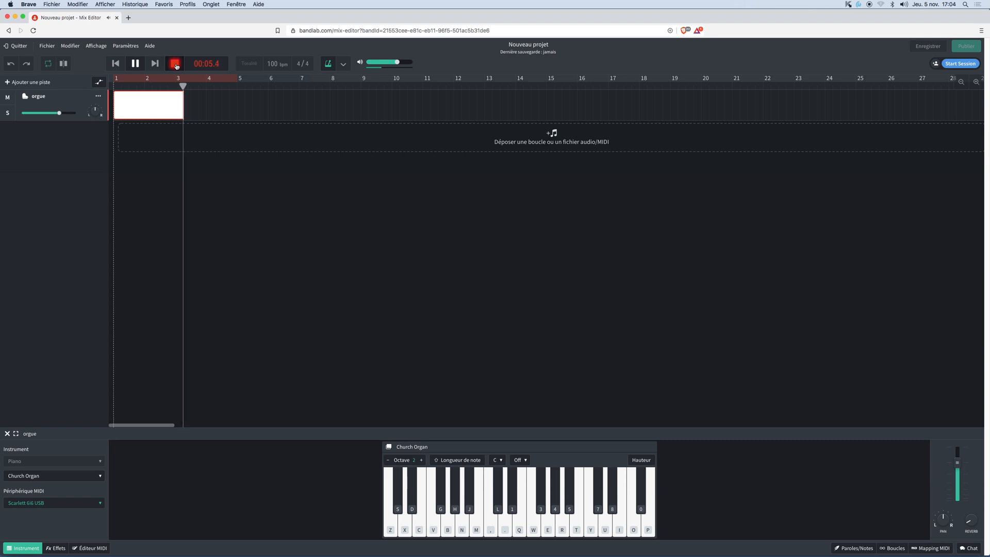
left_click(176, 65)
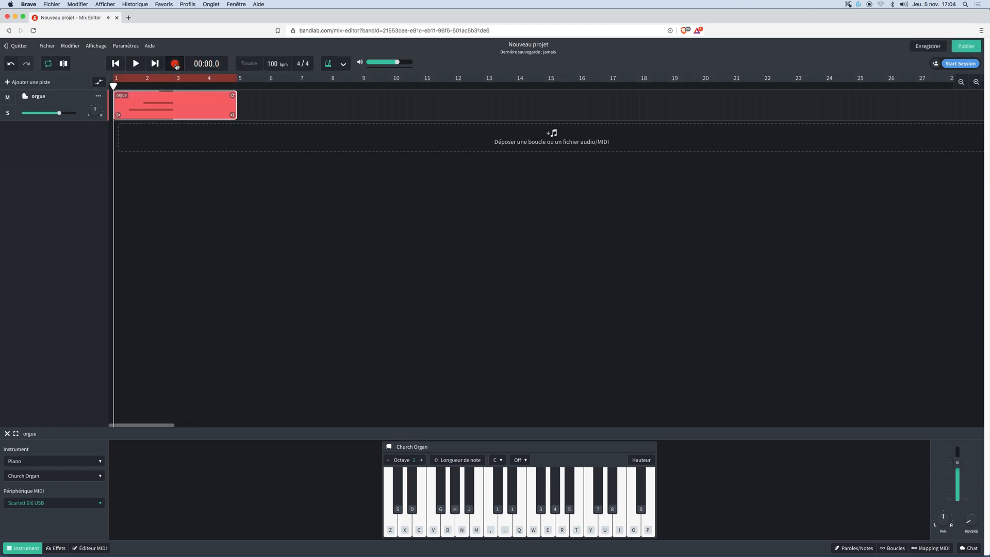
left_click_drag(233, 115, 172, 114)
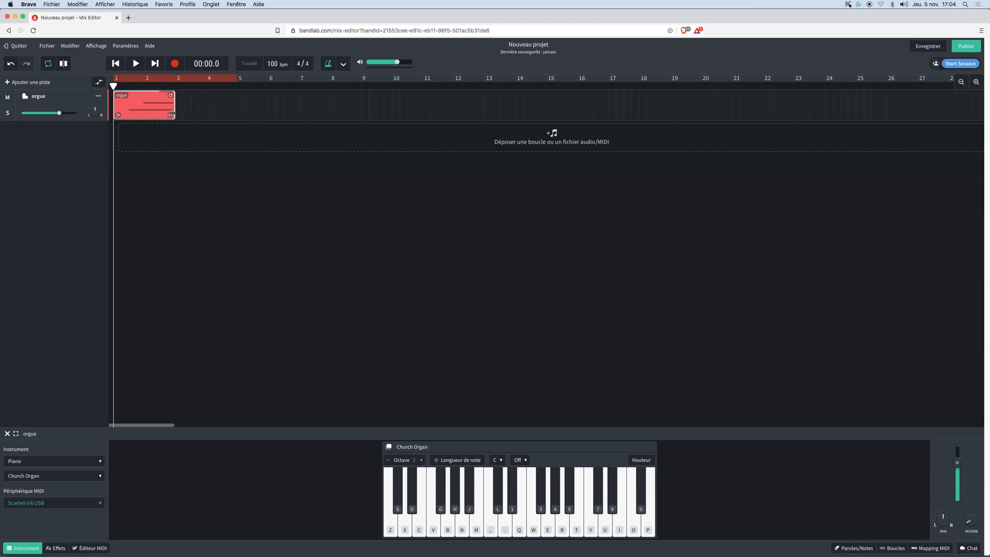
Play back the recorded orgue region, and switch the orgue track's sound to Electric Piano.
key("space")
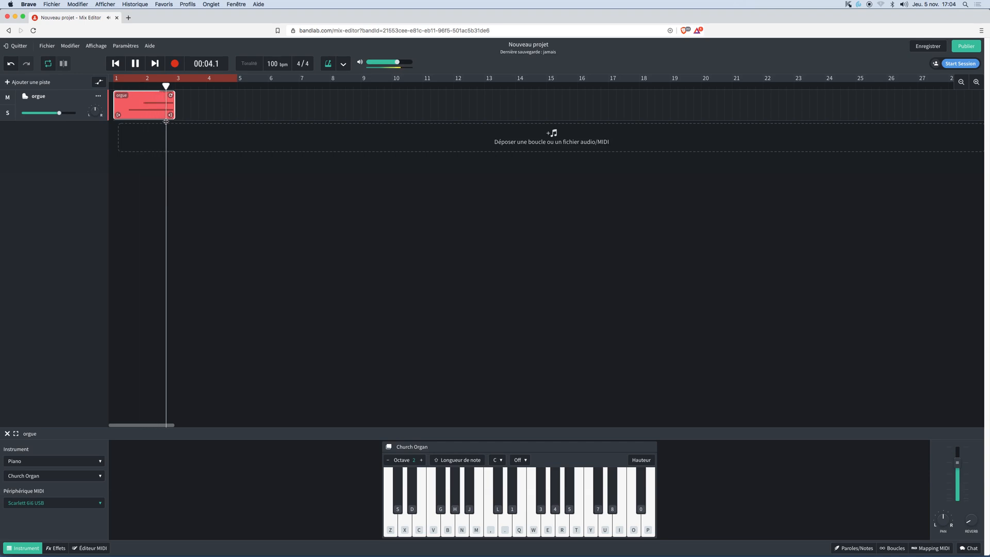
key("space")
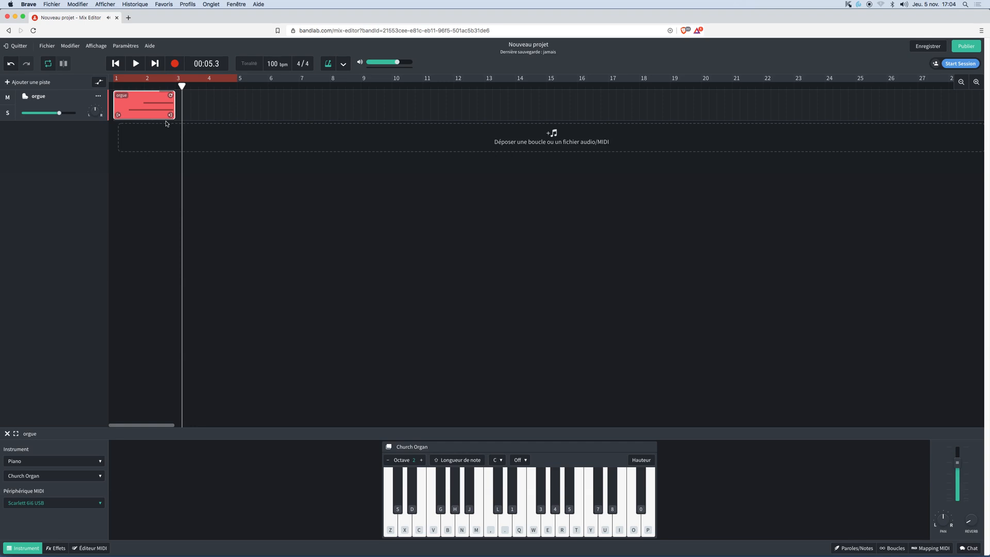
left_click(100, 476)
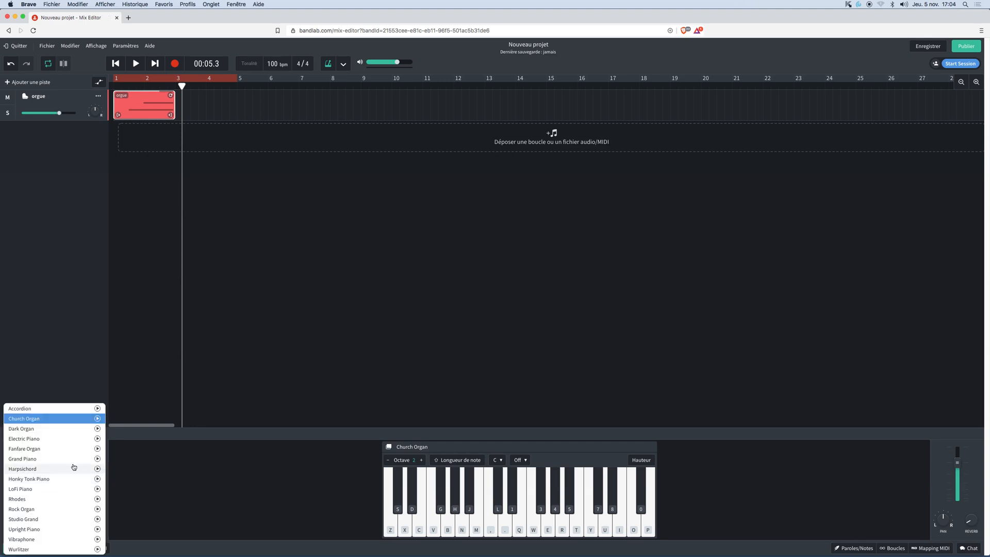
left_click(31, 439)
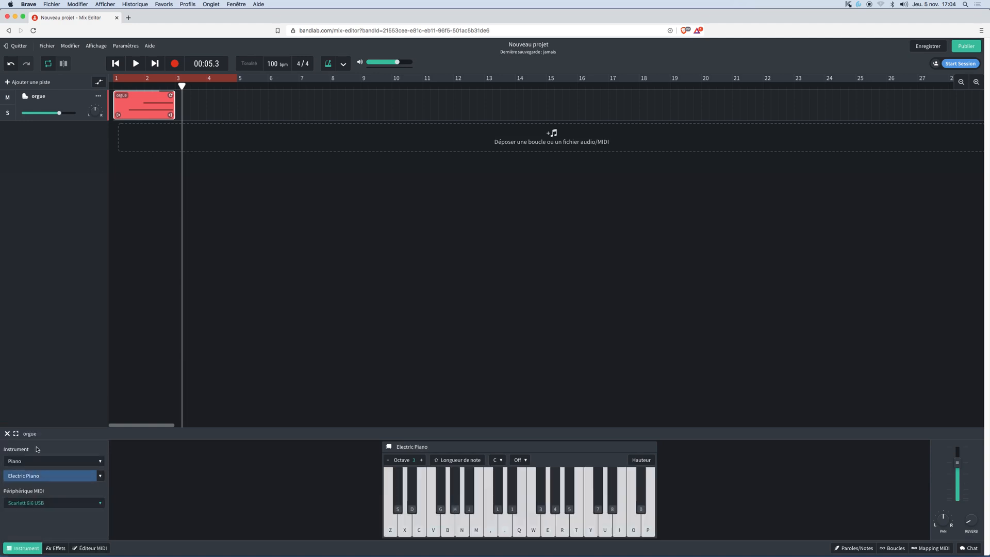
Replay the orgue region from the start of the project with the Electric Piano sound and pause near bar 3.
left_click(119, 65)
key("space")
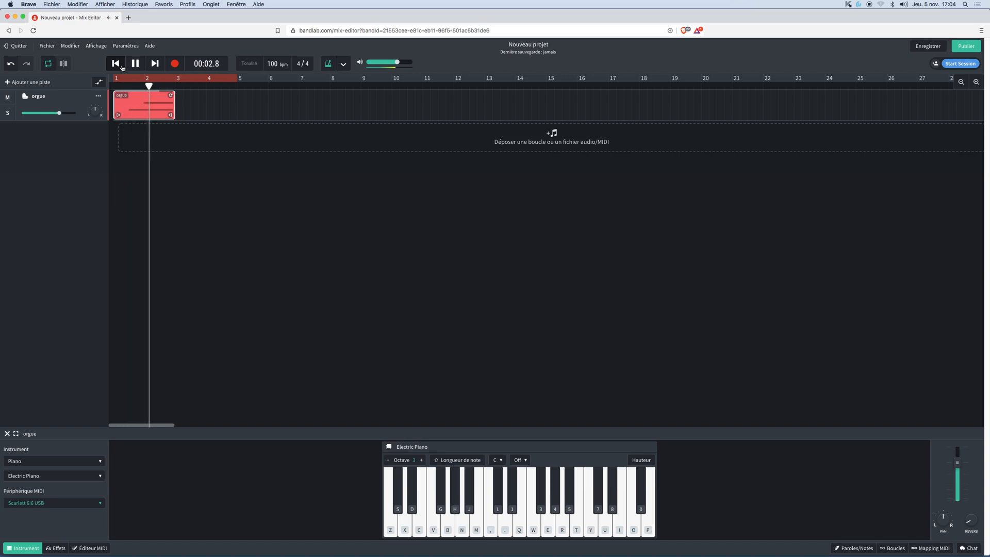
key("space")
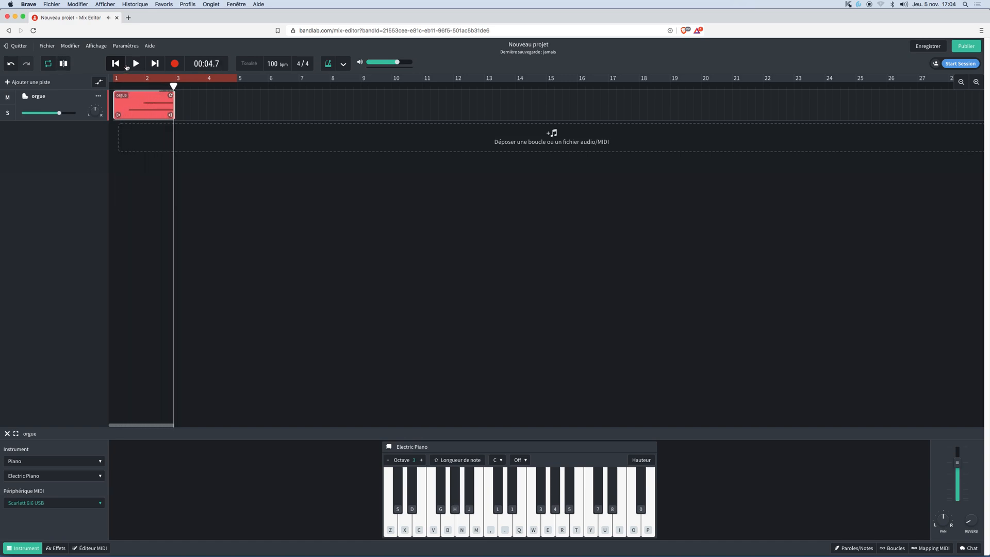
Select all four notes of the orgue region in the MIDI editor and move them up one octave.
left_click_drag(145, 108, 145, 109)
double_click(145, 108)
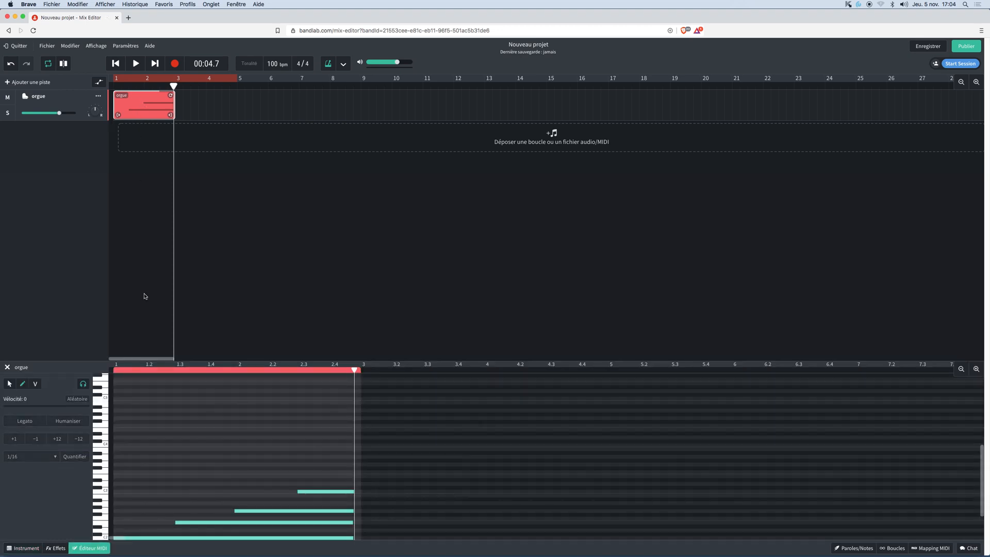
left_click(27, 550)
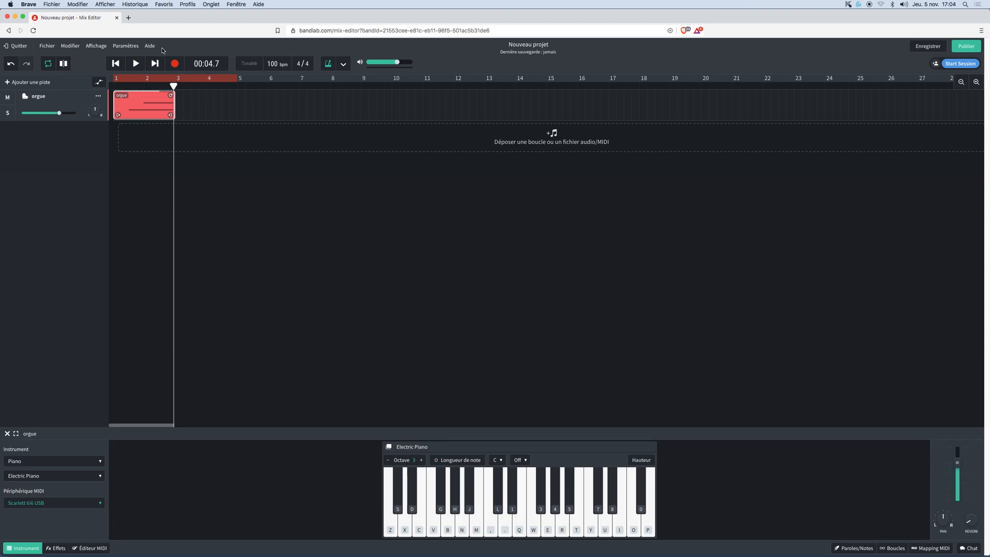
left_click(97, 550)
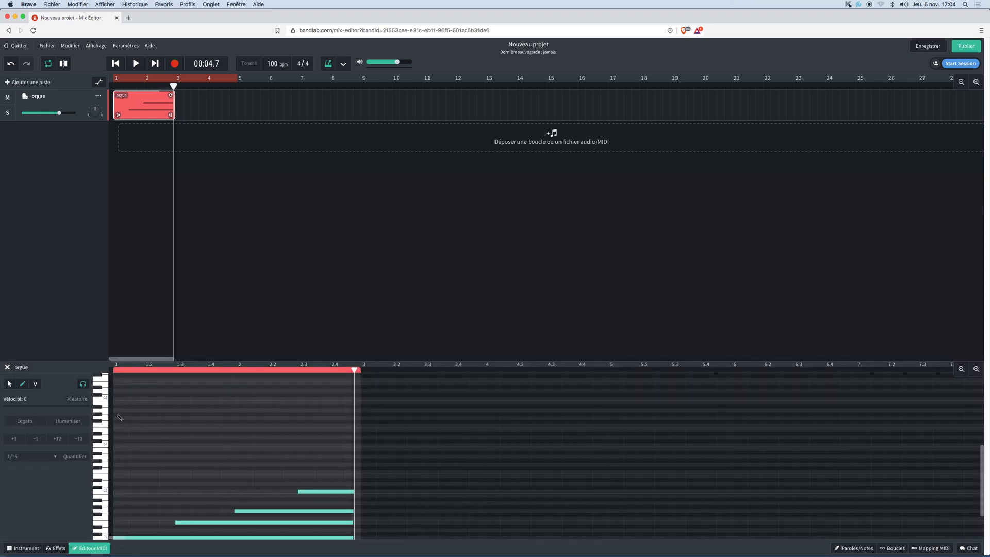
scroll(103, 418, "down", 3)
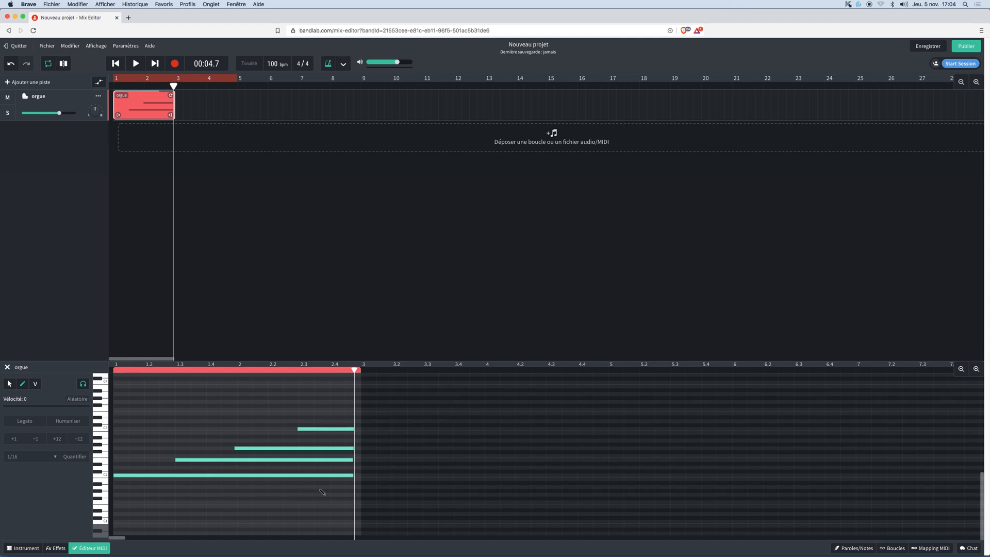
left_click(12, 385)
left_click_drag(338, 498, 308, 410)
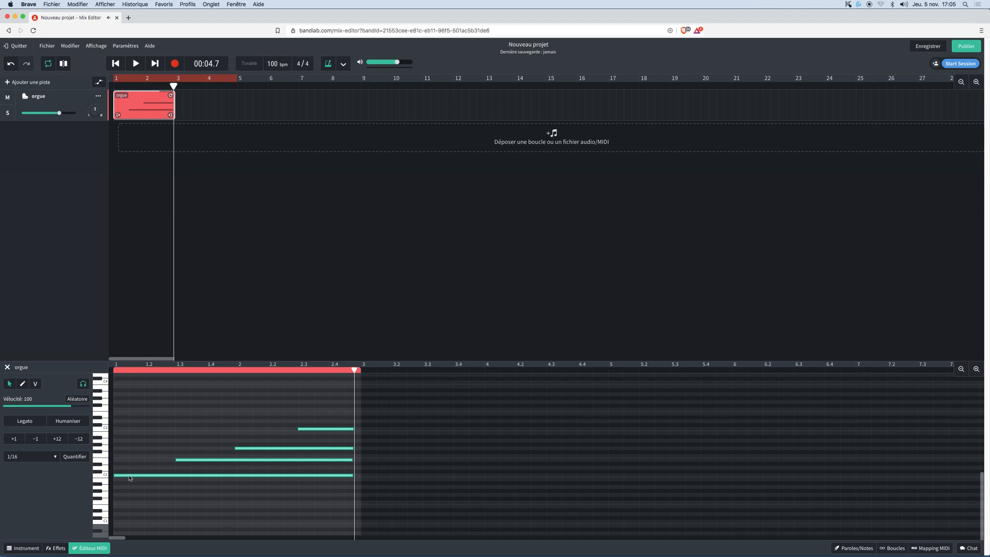
left_click_drag(129, 477, 133, 431)
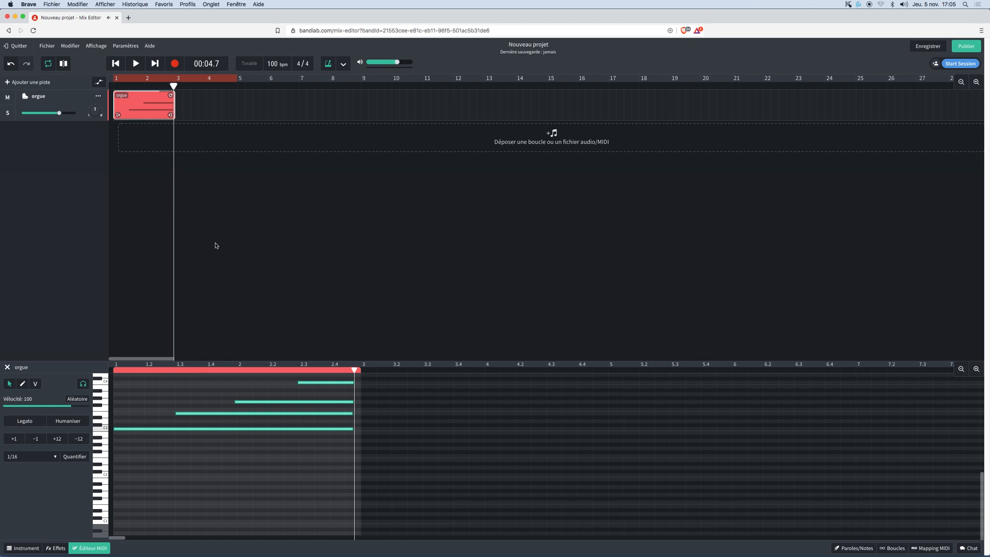
Play the orgue region from bar 1 to bar 3, and move the loop range to bars 3–7 with looping off.
left_click_drag(176, 90, 115, 91)
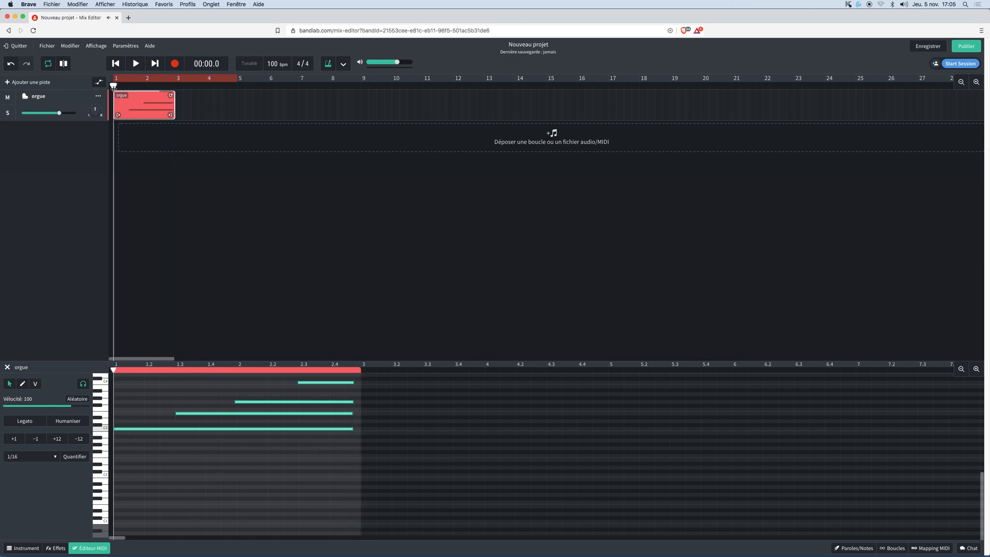
key("space")
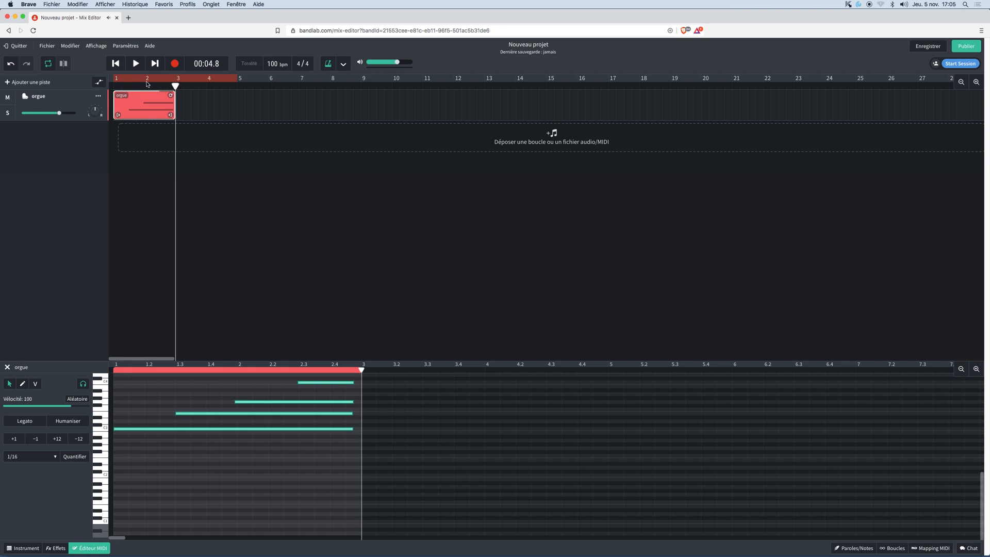
left_click_drag(147, 84, 201, 84)
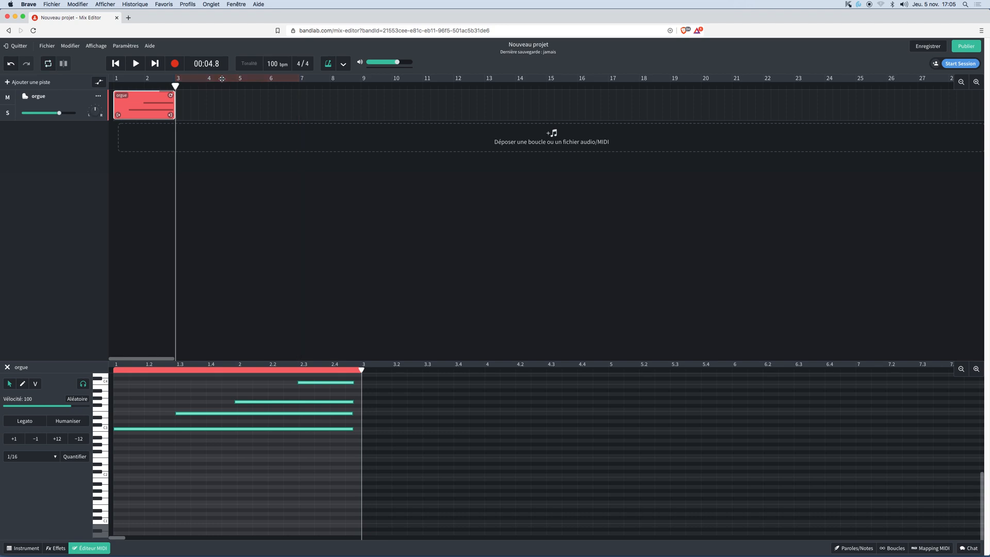
left_click(222, 79)
Save the project and rename it "Easy C".
left_click(927, 46)
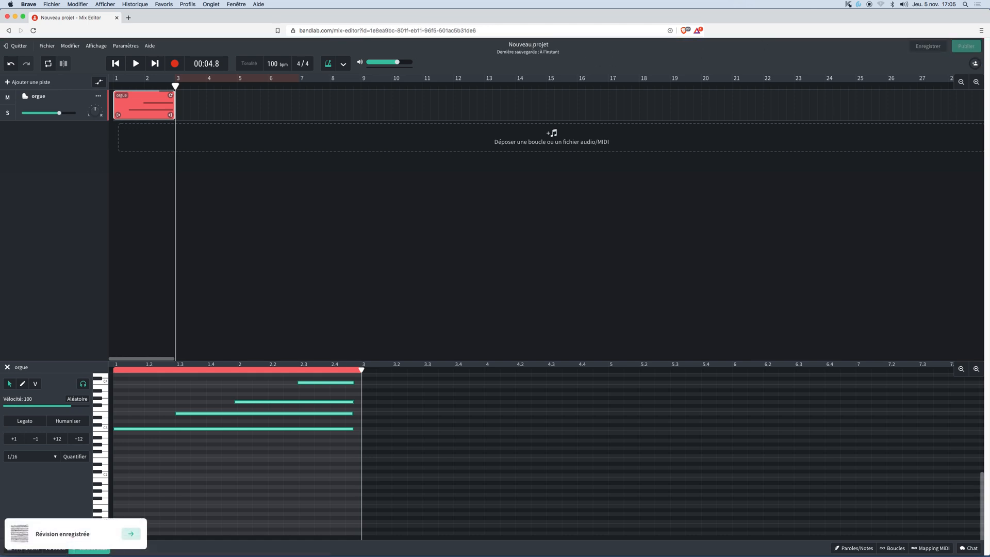
left_click_drag(549, 45, 505, 45)
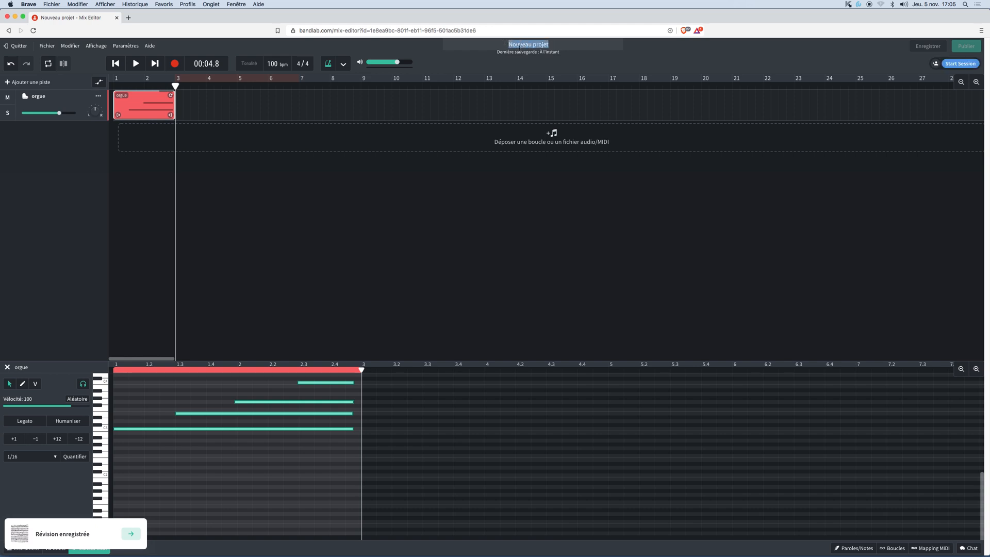
type("Easy C")
left_click(665, 53)
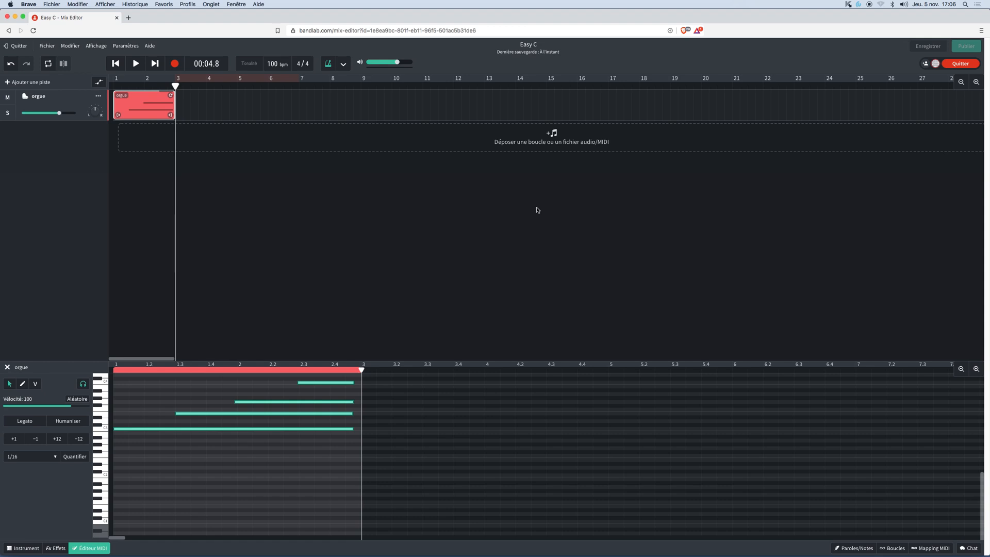
Send "bonjour, ce morceau va être terrible" in the session chat and hide the chat.
left_click(969, 549)
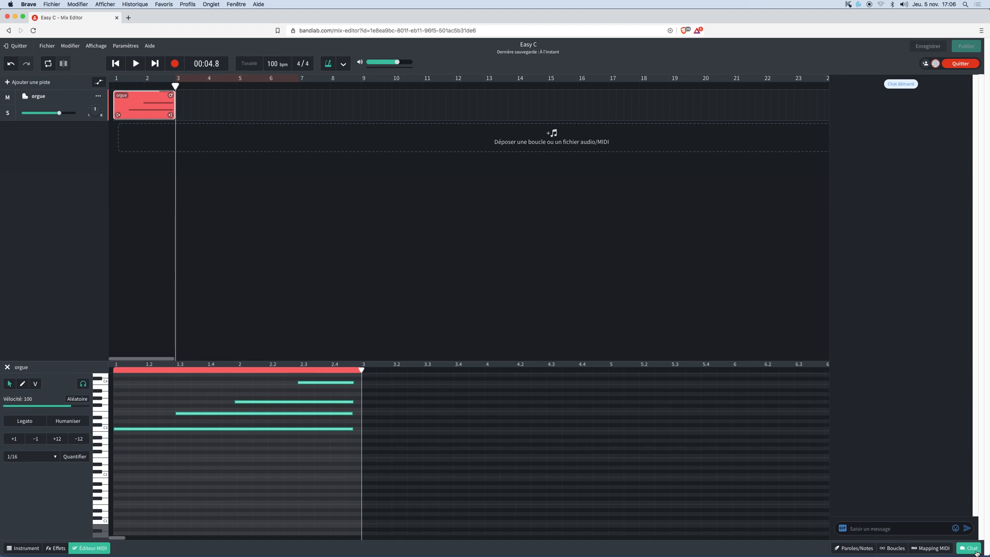
type("bonjour,")
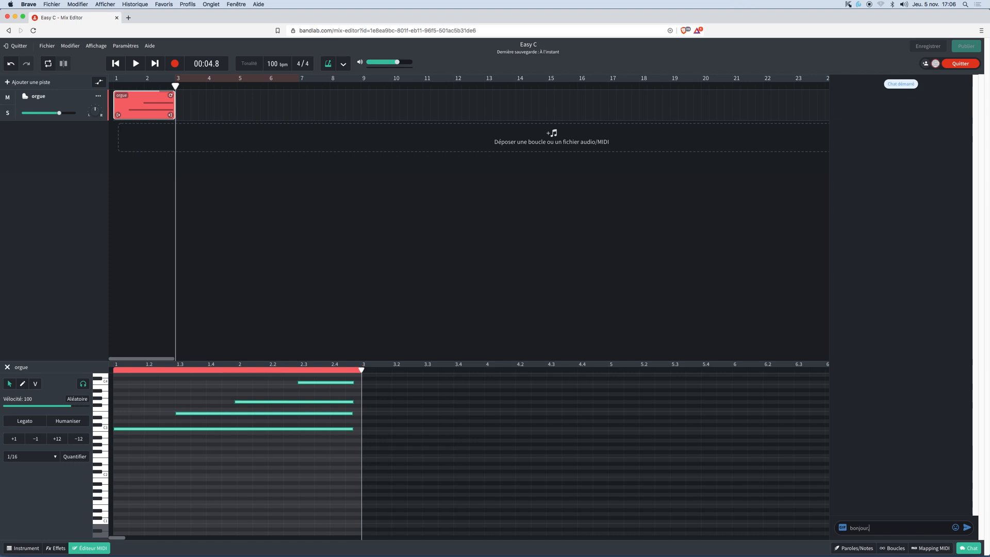
type(" ce morceau va être terrible")
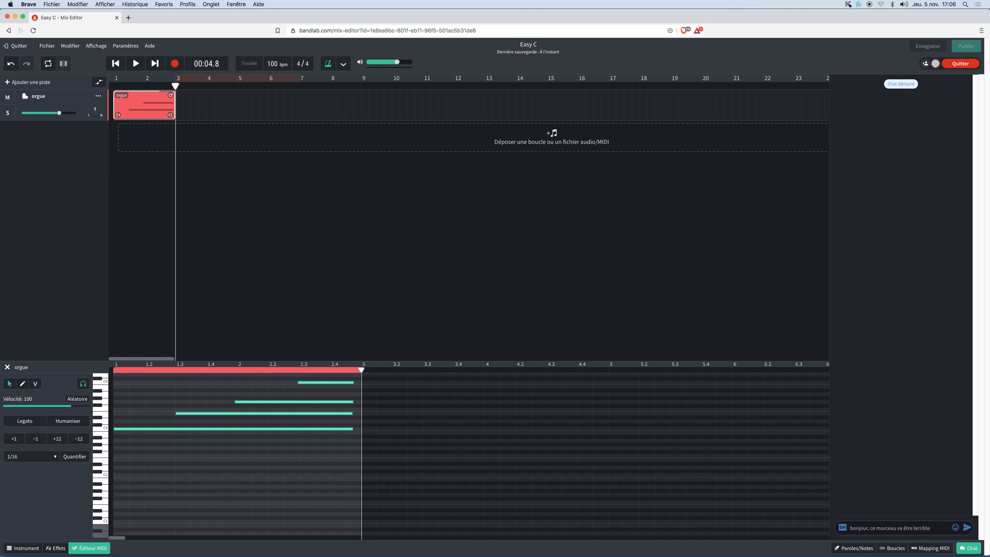
left_click(967, 528)
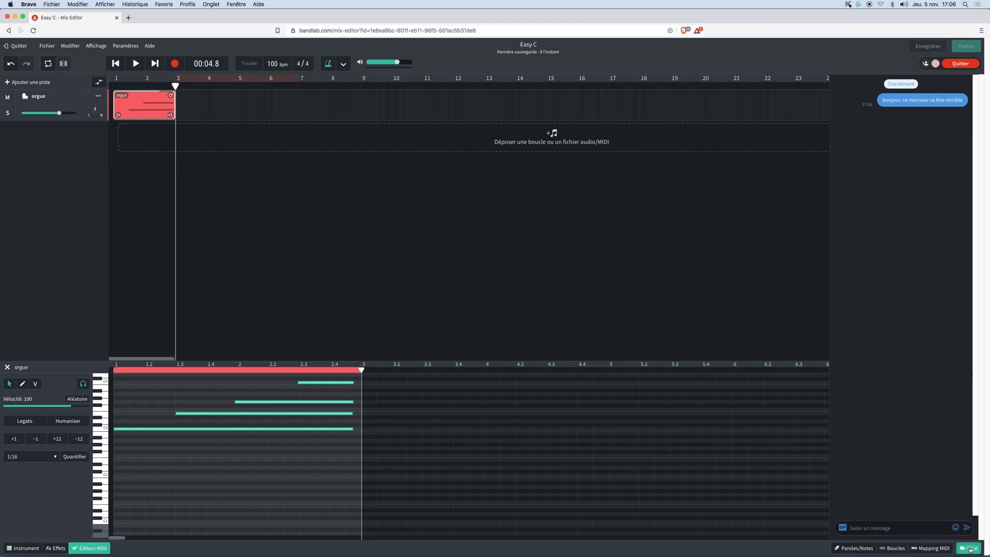
left_click(970, 550)
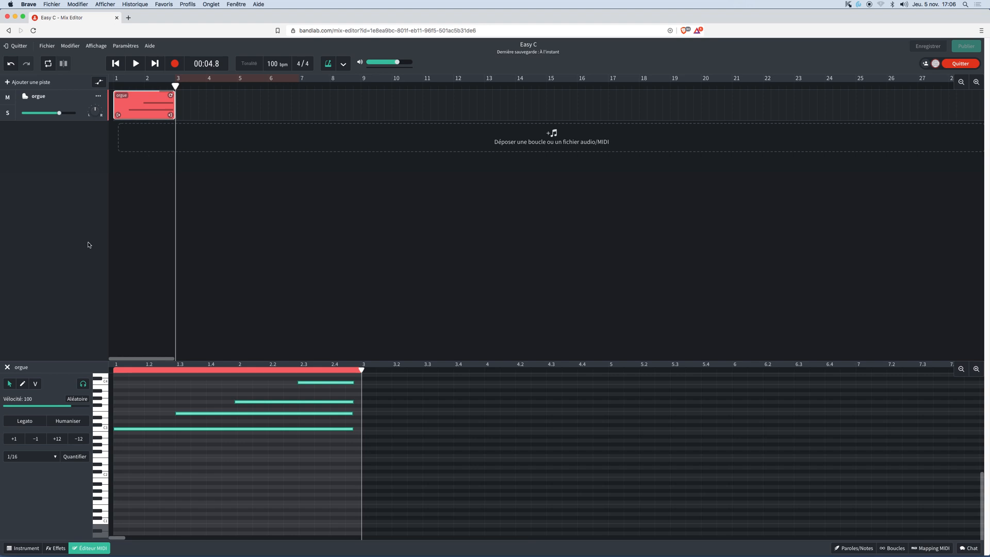
Add a virtual instrument track and set its instrument to Bass with the '62 P-Bass sound.
mouse_move(55, 110)
mouse_move(88, 110)
left_click(7, 82)
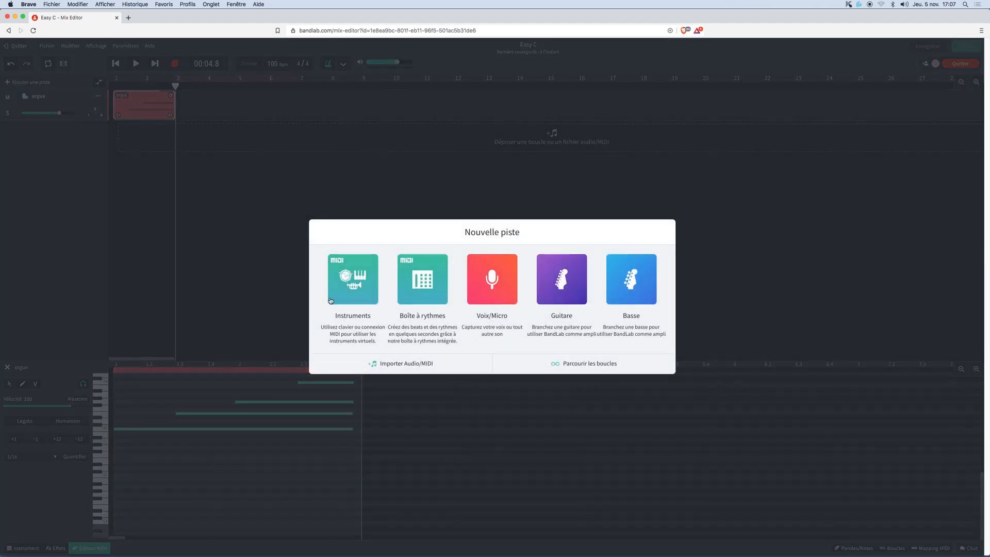
left_click(361, 294)
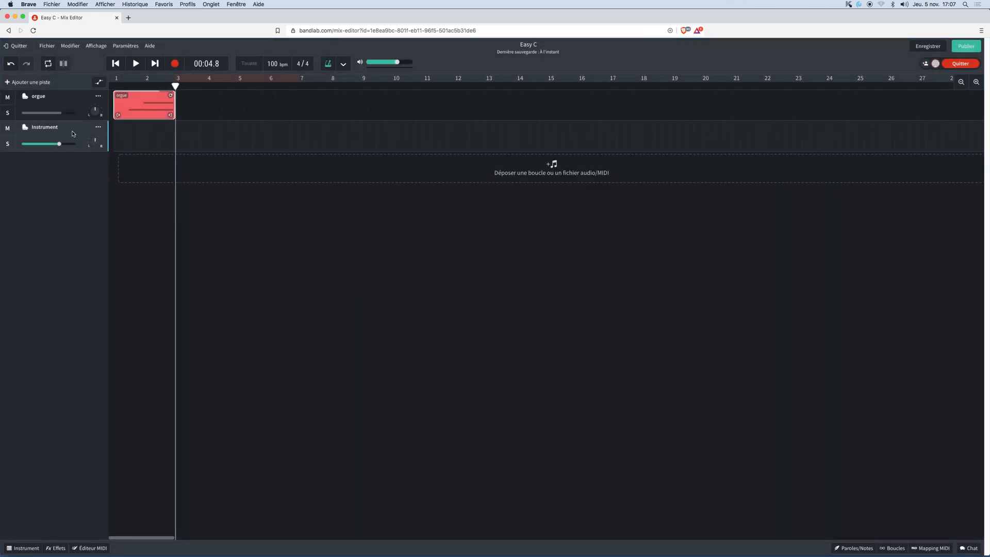
left_click(34, 550)
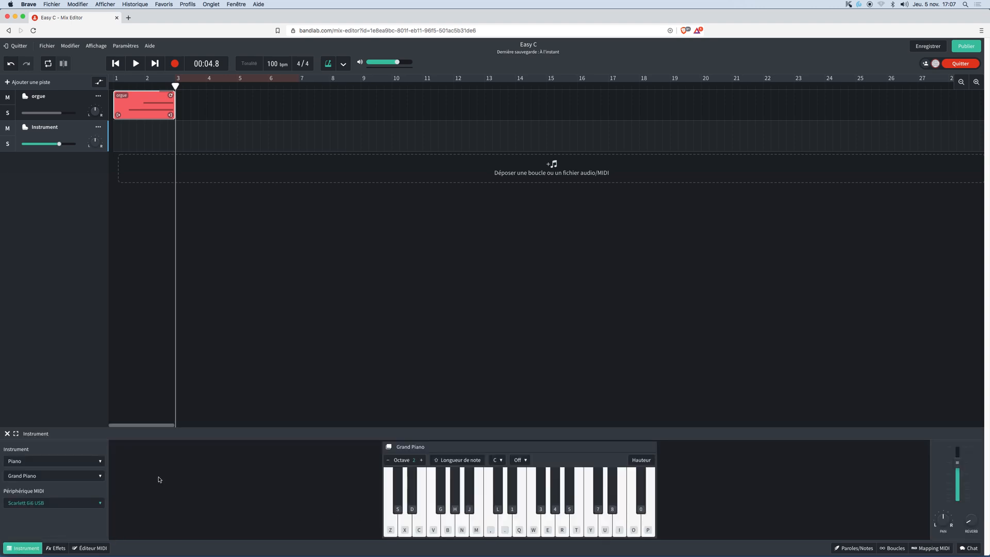
left_click(100, 462)
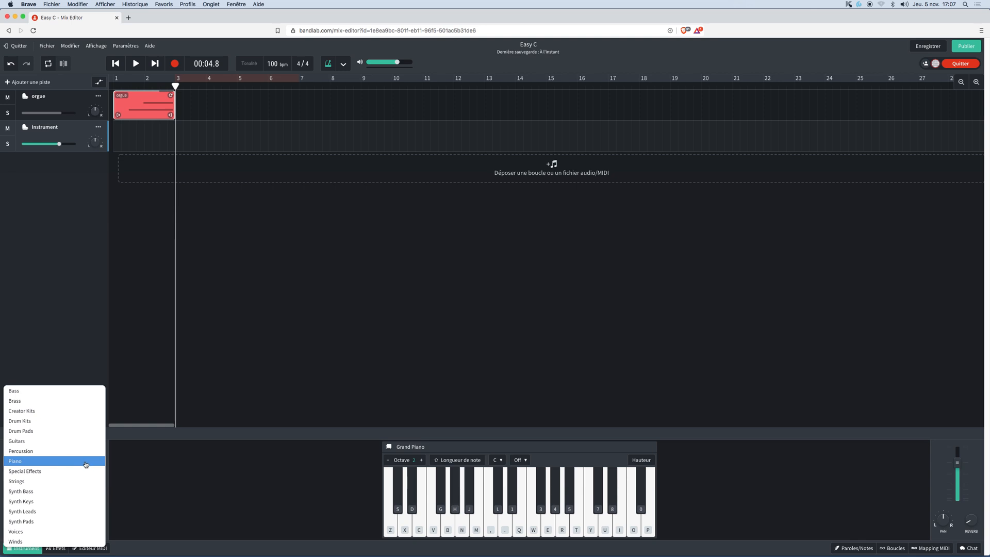
left_click(32, 392)
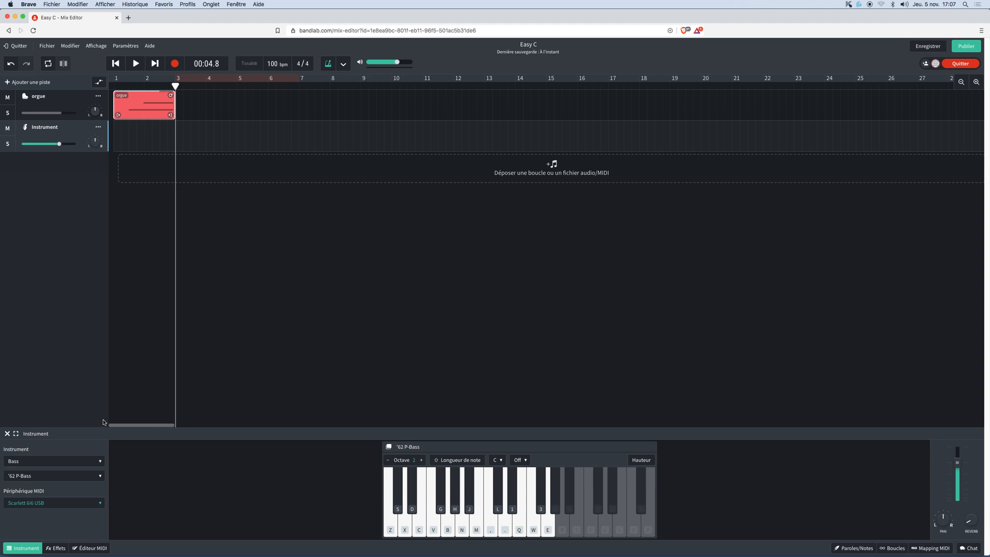
Try the notes C, E, G and C on the '62 P-Bass virtual keyboard.
key("z")
key("c")
key("b")
key("z")
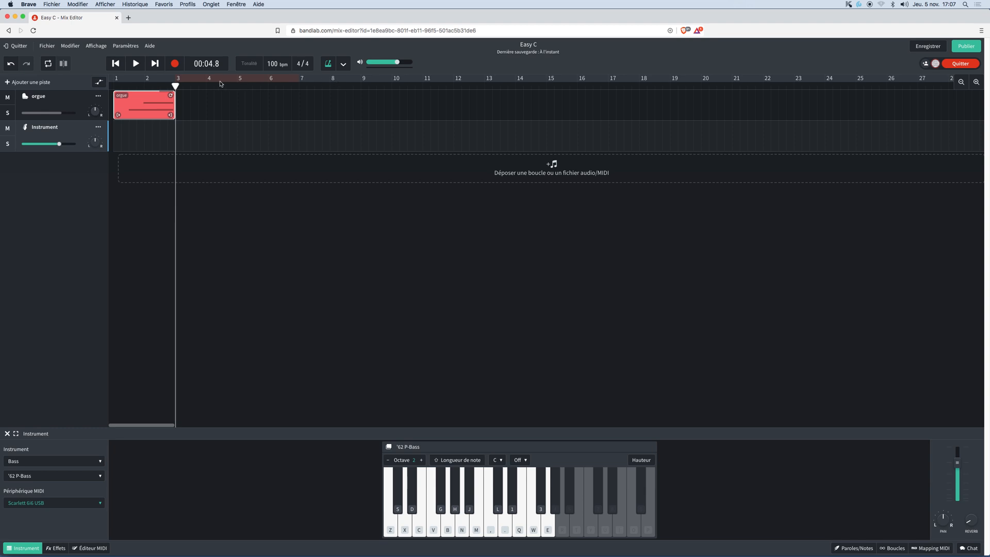
Record the notes C, C, E, E on the new bass track for one bar starting at bar 3.
left_click(175, 63)
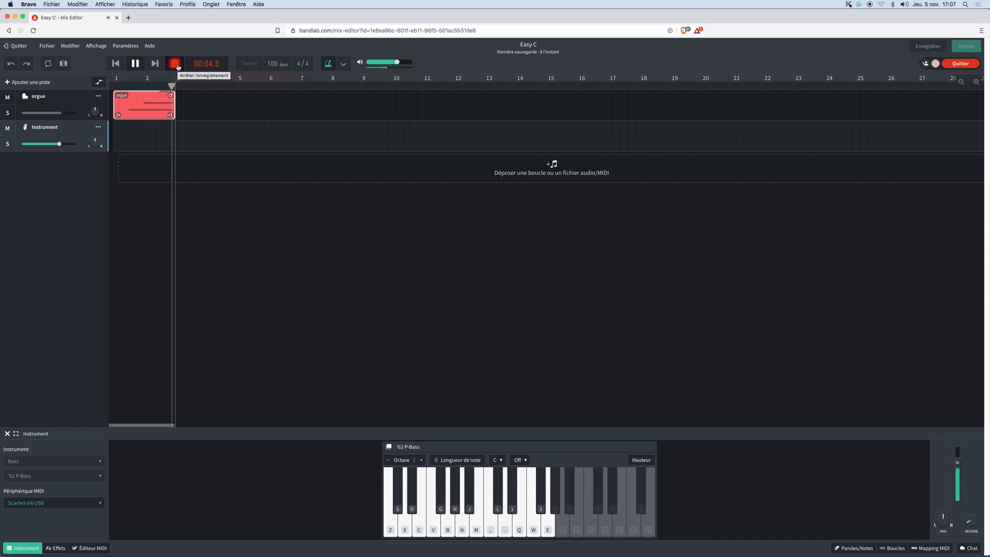
key("z")
key("z")
key("c")
key("c")
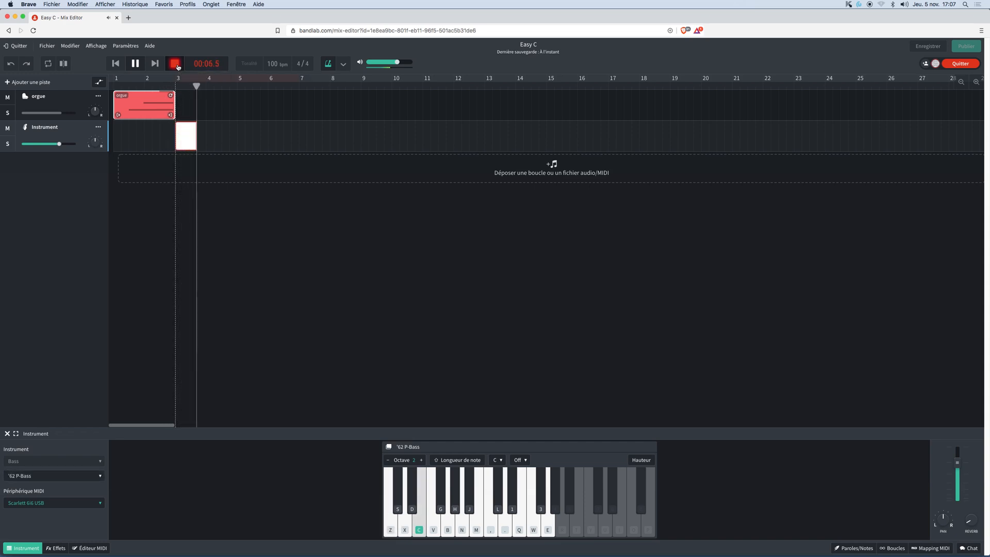
left_click(177, 66)
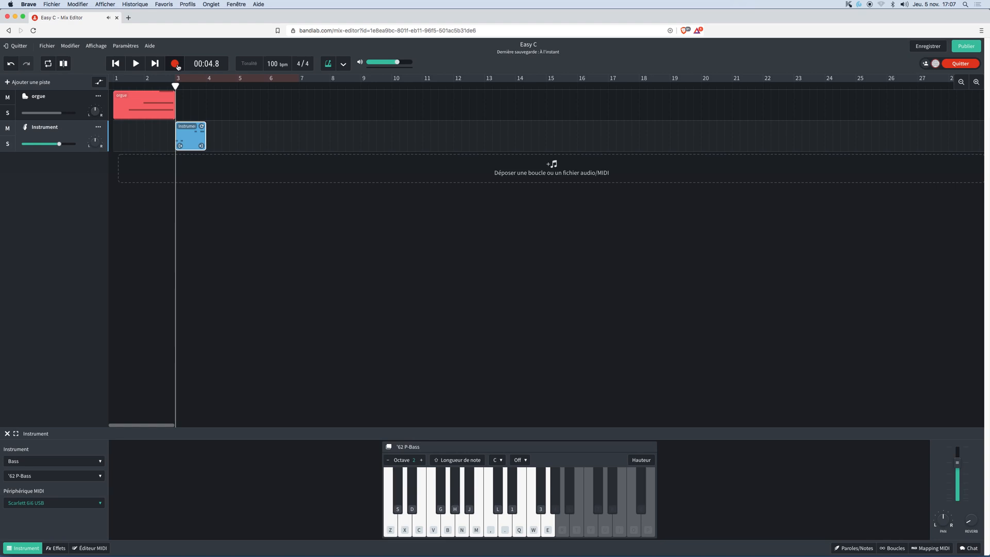
Play back the recorded bass region and loop it repeatedly until bar 18.
key("space")
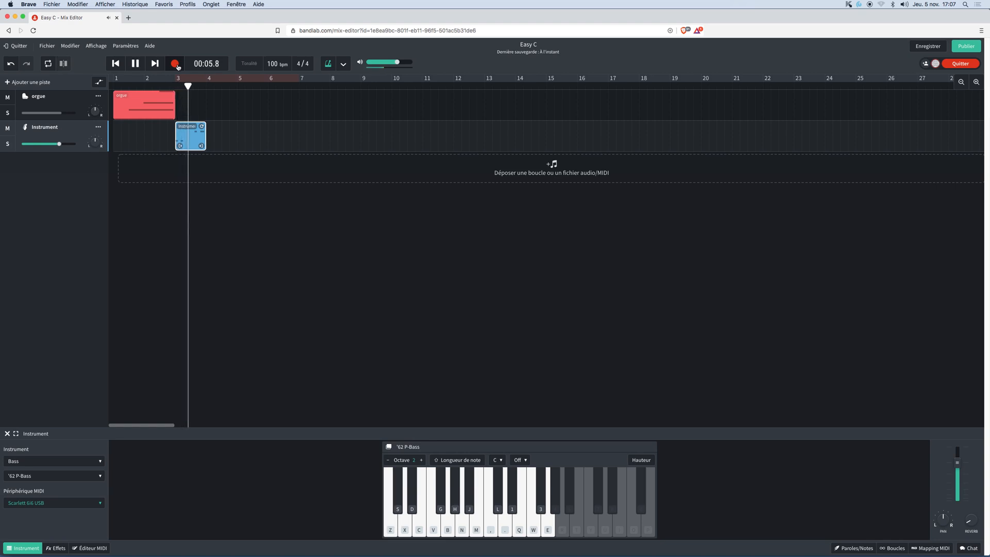
key("space")
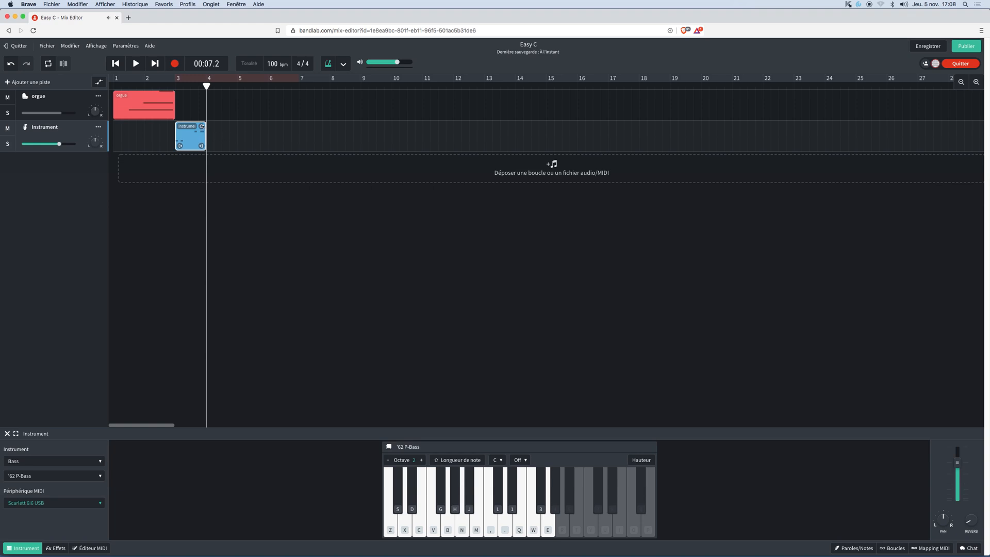
left_click_drag(202, 126, 635, 126)
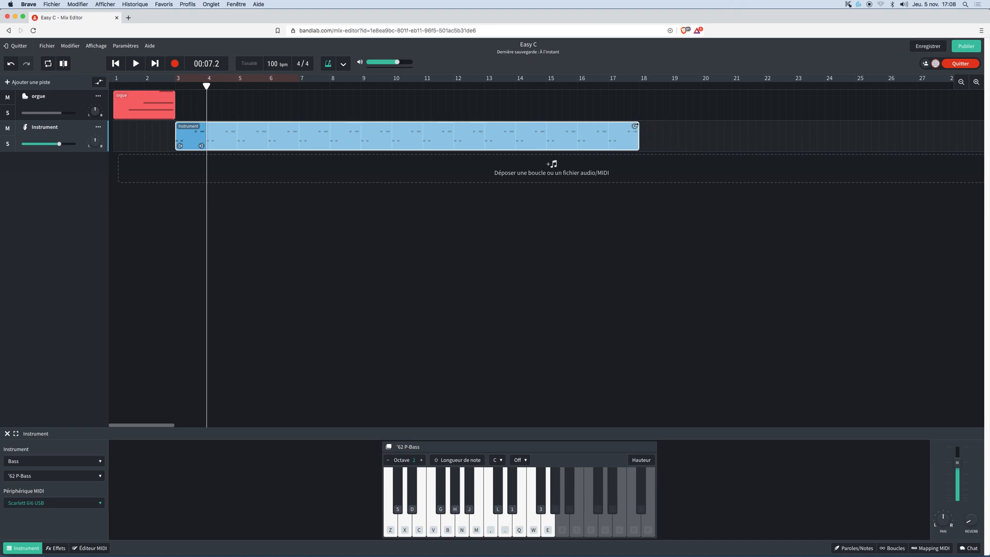
Play the arrangement from the beginning to hear the organ followed by the looped bass.
left_click(114, 86)
key("space")
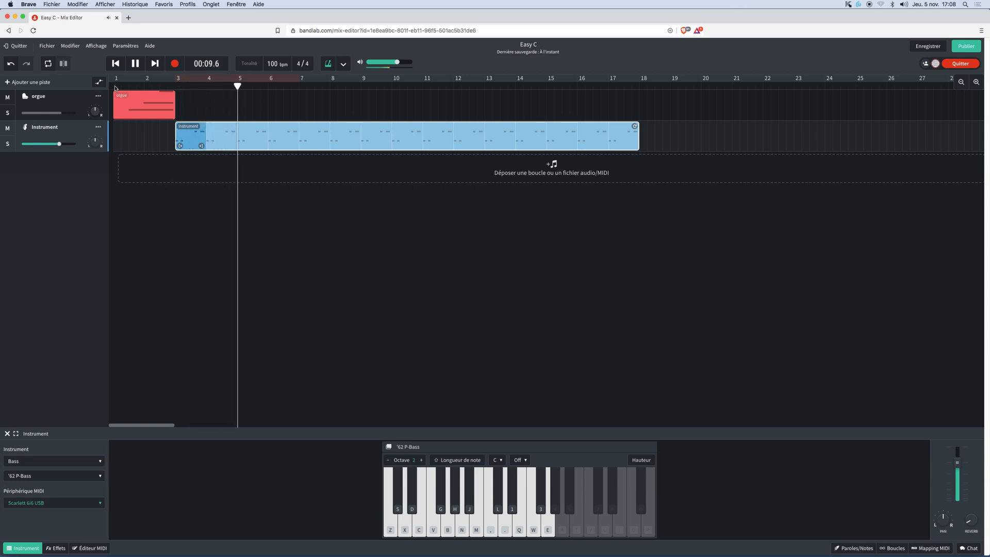
key("space")
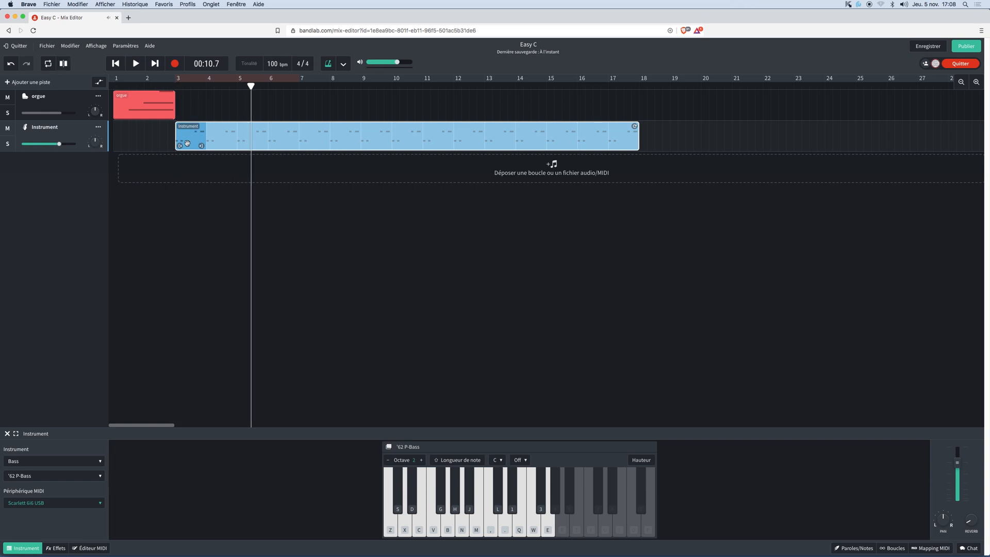
In the MIDI editor, raise the last note of the bass loop from E to G and shift it slightly later.
left_click(101, 549)
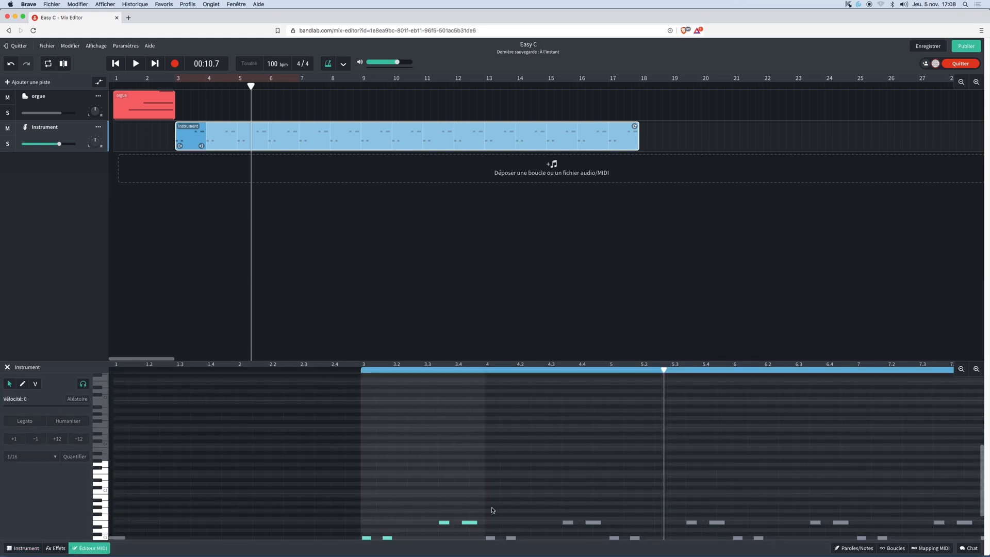
left_click(473, 525)
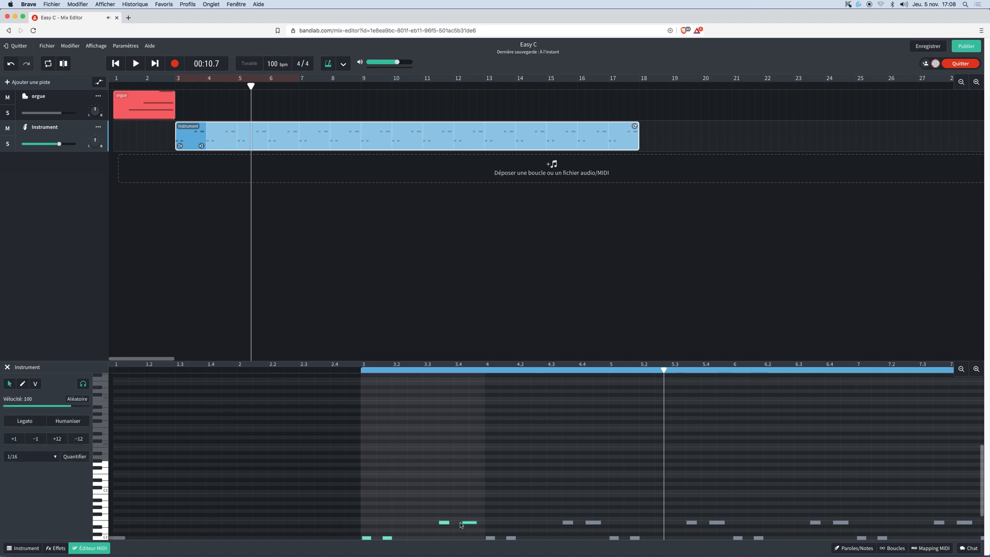
scroll(372, 538, "right", 10)
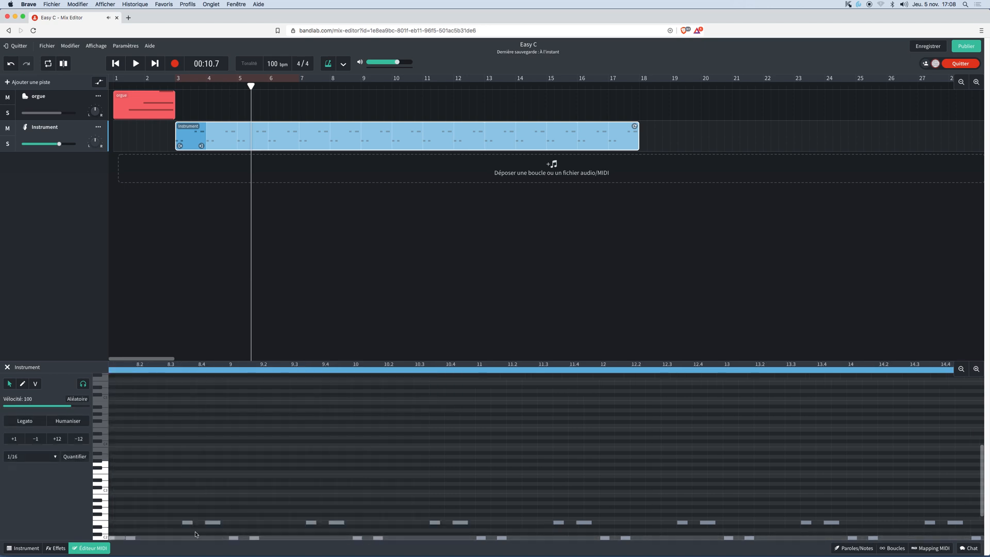
scroll(232, 539, "left", 10)
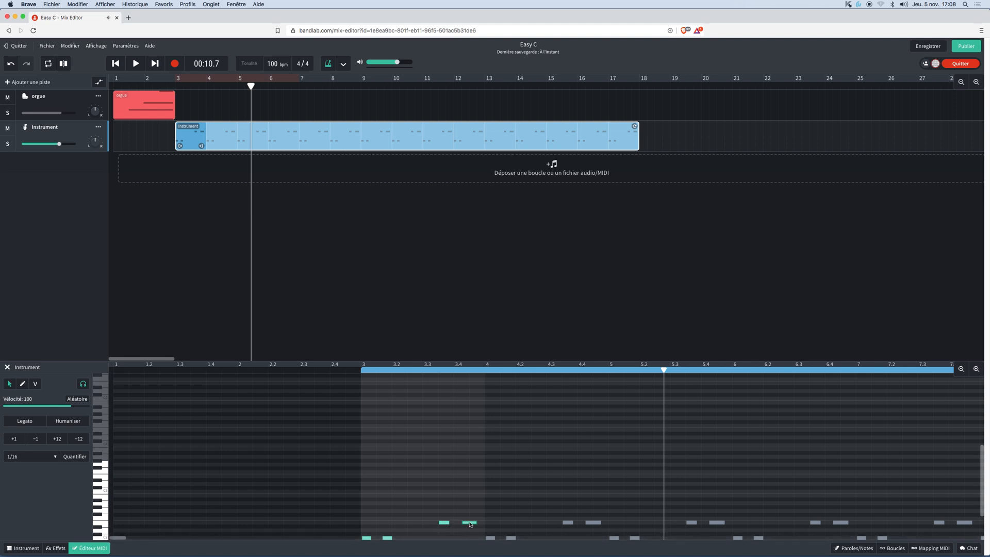
left_click_drag(470, 525, 472, 513)
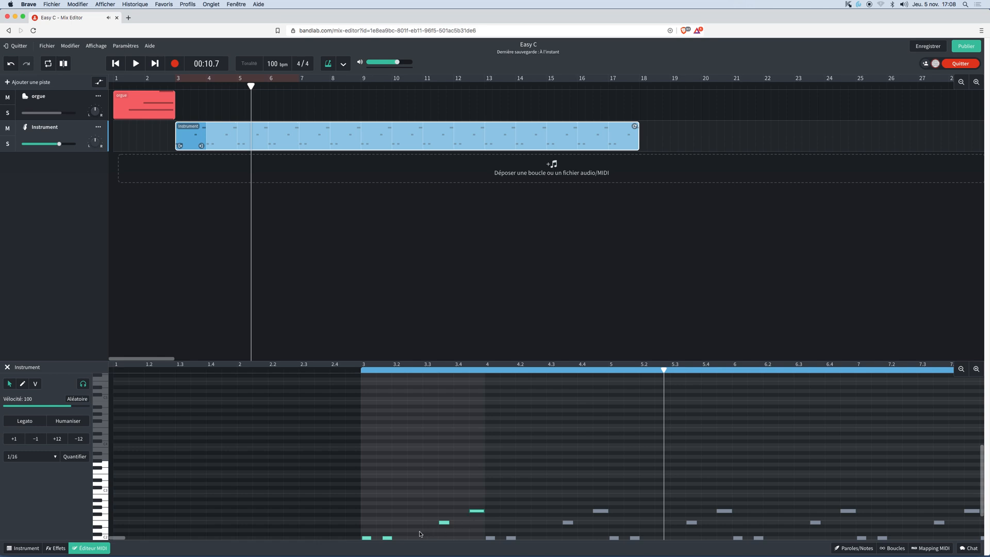
Play the bass from bar 3, shift the loop's last note earlier to about beat 3.4, and listen to the result.
left_click(176, 86)
key("space")
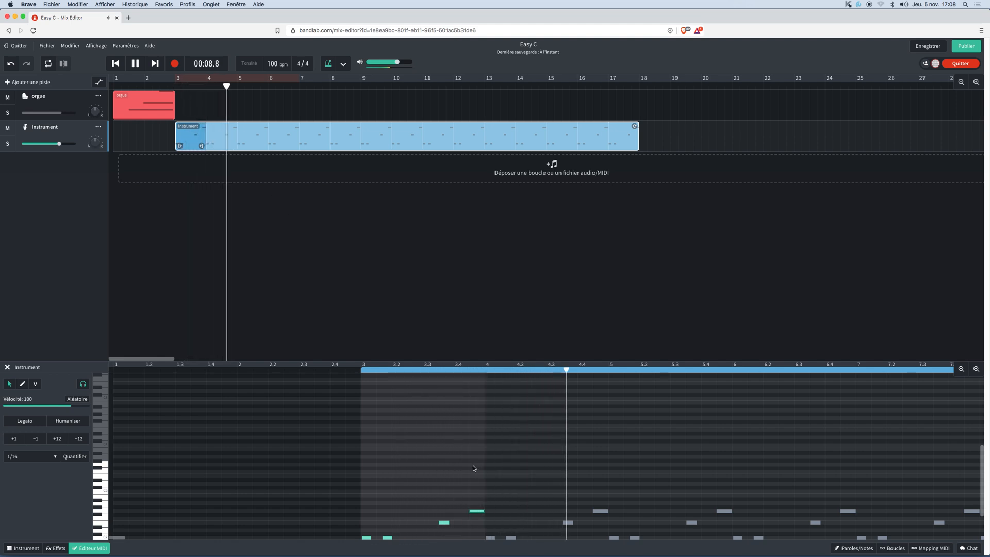
key("space")
left_click_drag(476, 512, 469, 511)
key("space")
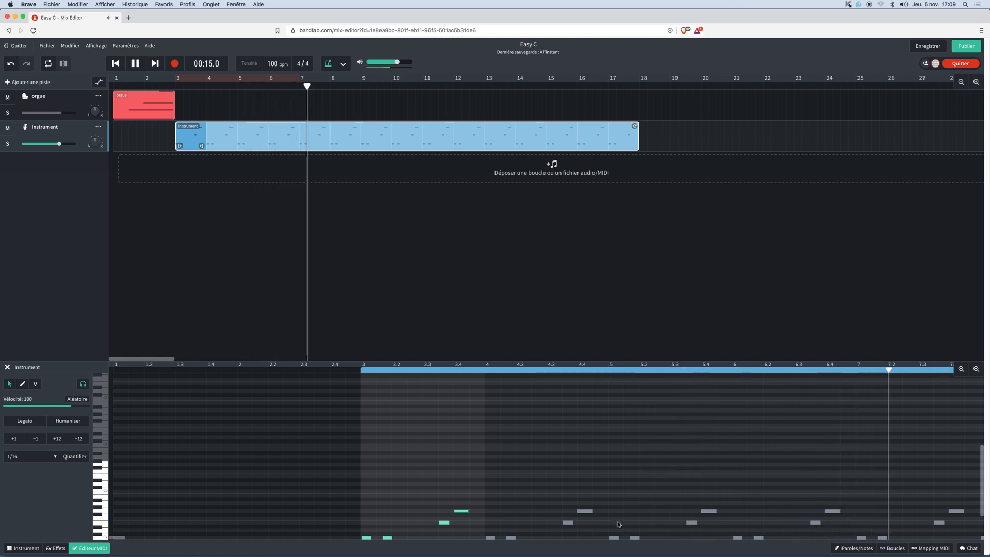
key("space")
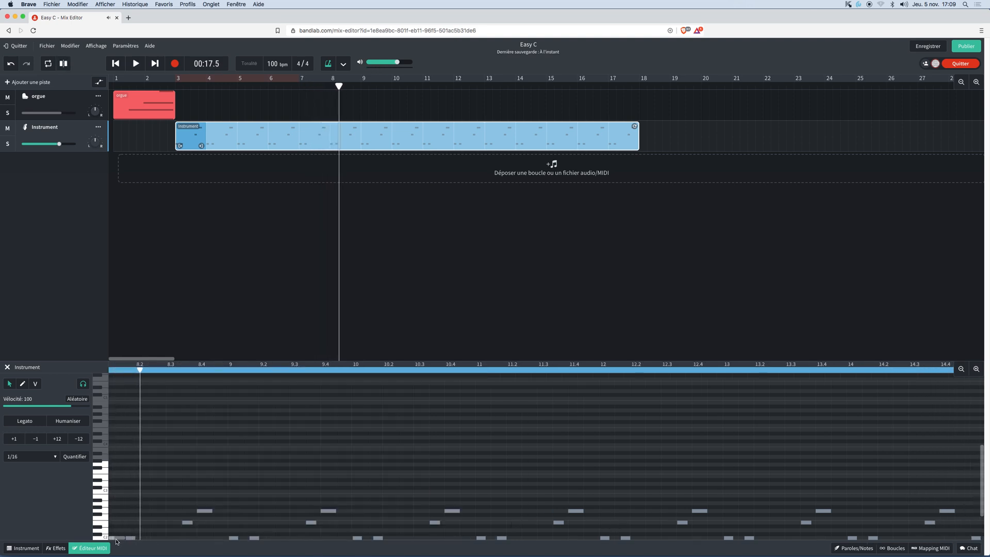
Review the loop's original notes in the MIDI editor, play the bass briefly and return the playhead to bar 3.
left_click_drag(129, 540, 110, 541)
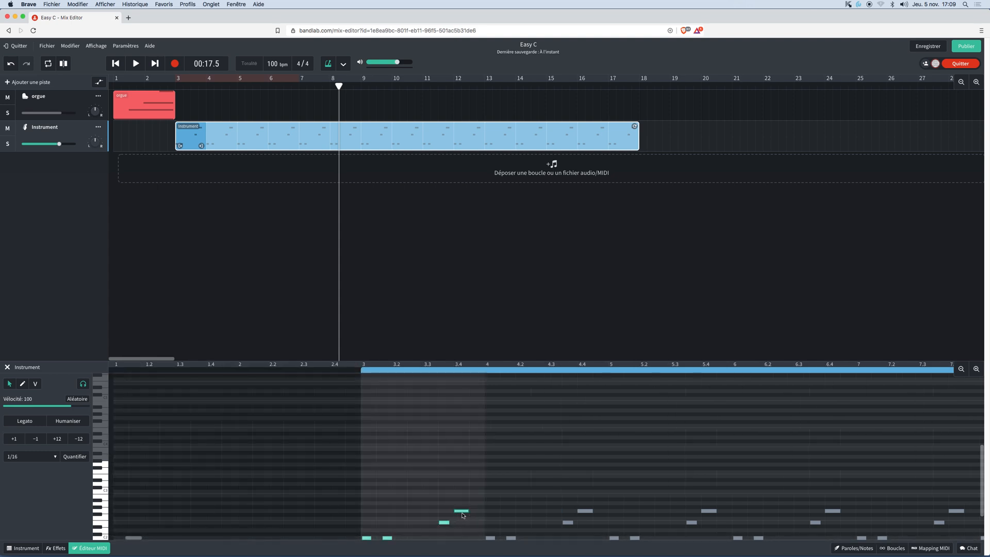
left_click_drag(464, 513, 470, 514)
left_click_drag(349, 479, 467, 508)
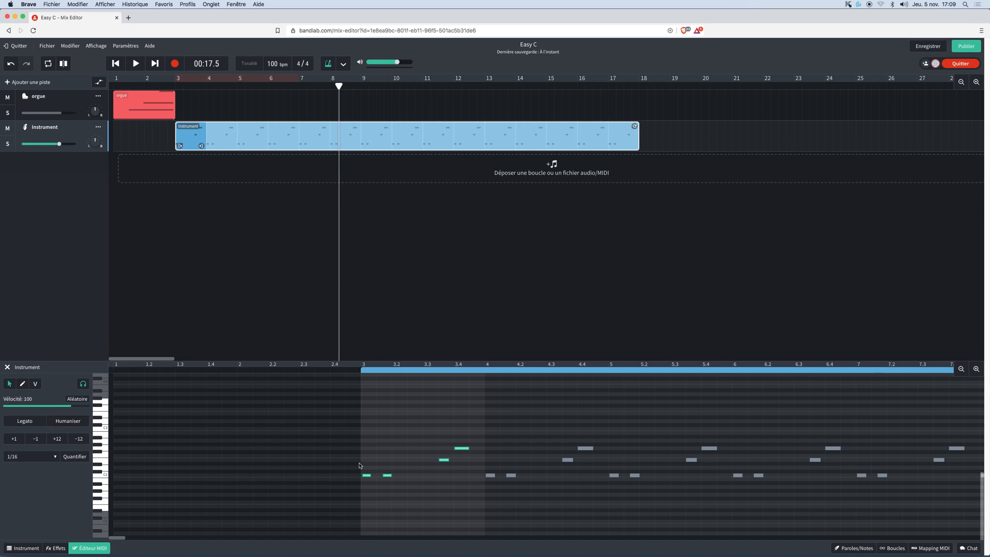
key("space")
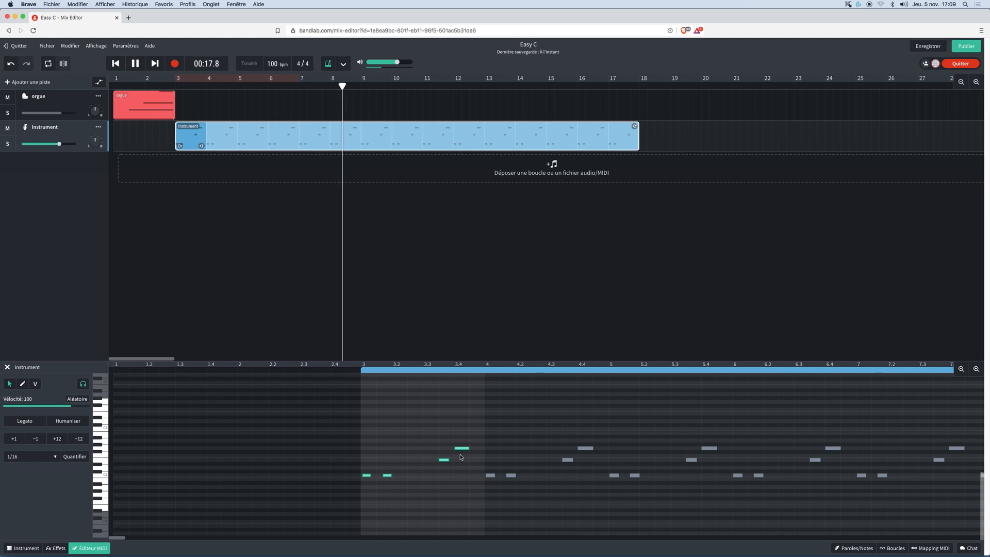
left_click(176, 86)
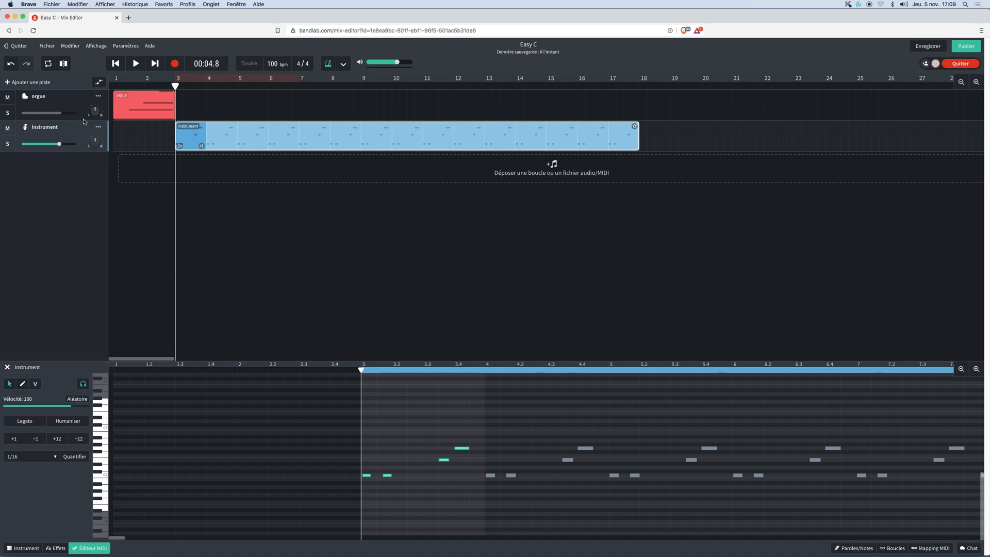
Add a drum machine track to the project and undo the deletion of the selected regions.
left_click(12, 83)
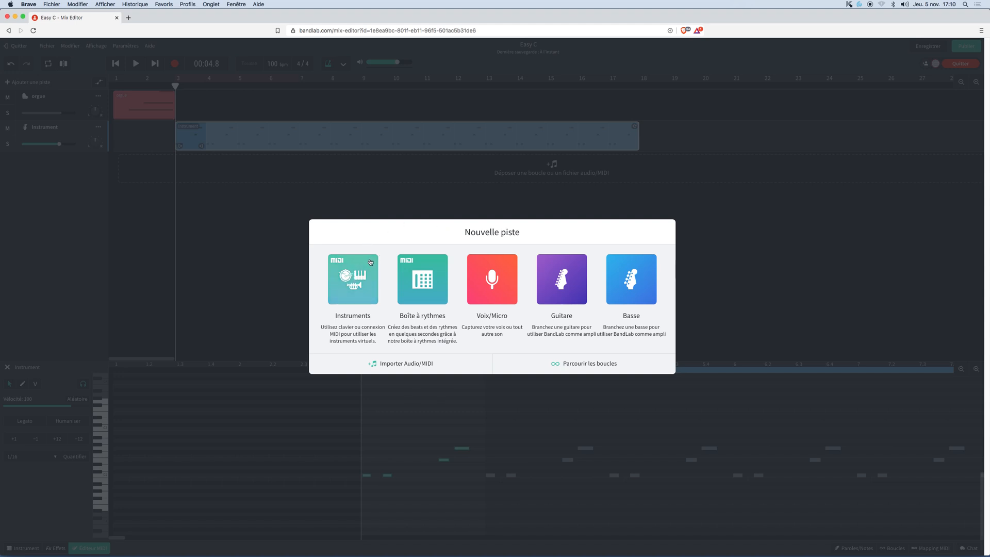
left_click(421, 285)
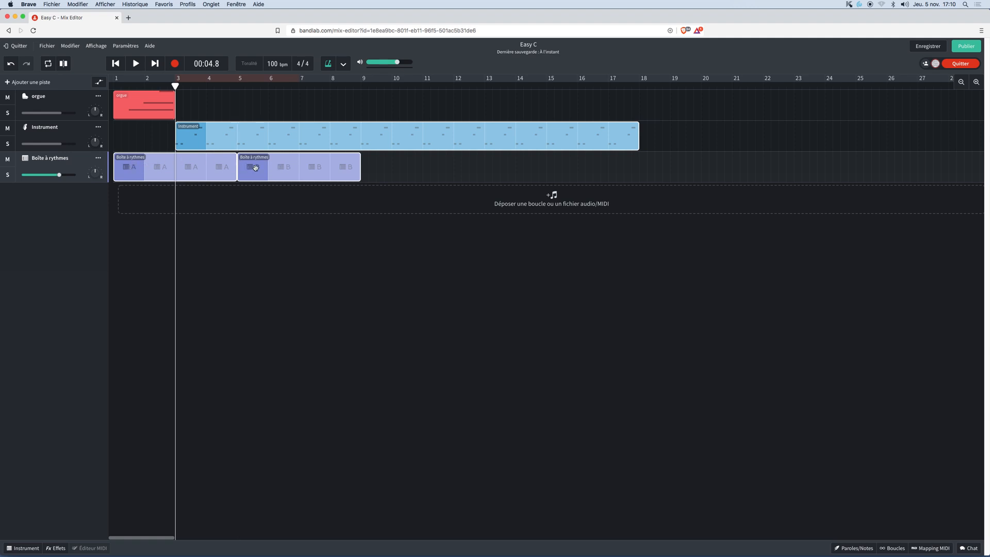
key("Delete")
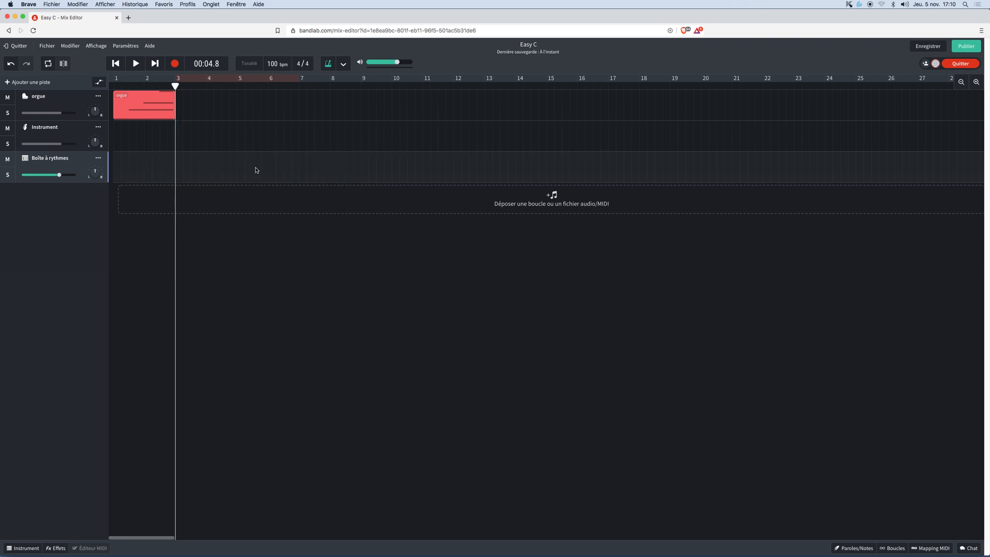
left_click(10, 64)
Rearrange the drum track so that only the pattern A region remains, running from bar 5 to bar 9.
left_click(256, 176)
left_click_drag(257, 176, 287, 176)
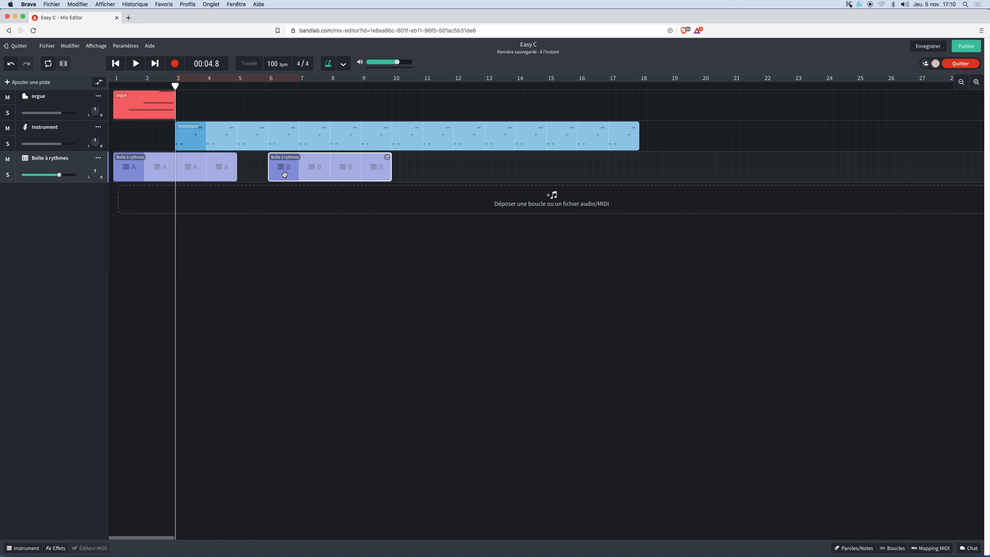
left_click_drag(284, 174, 252, 176)
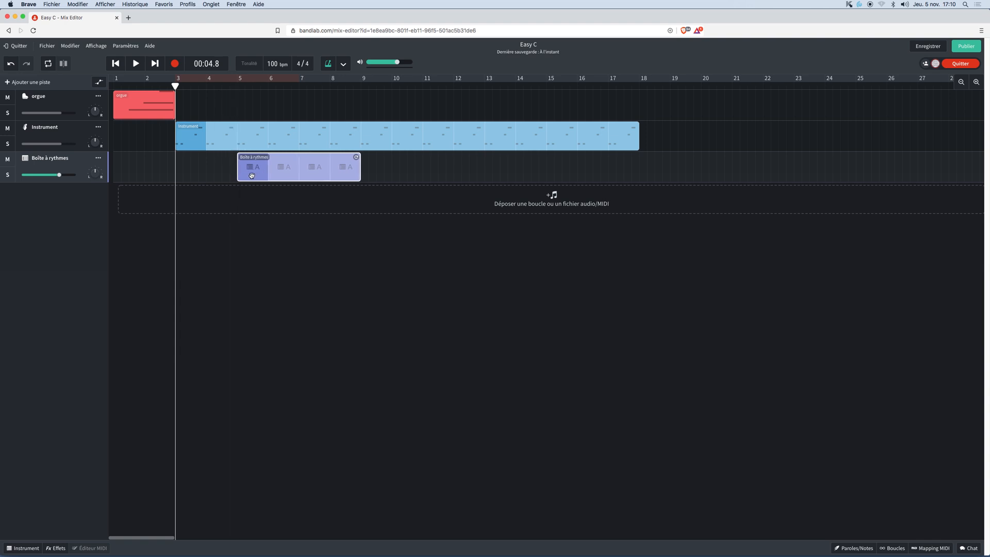
Open the drum machine's step grid for the pattern A region and look at the available kit categories.
double_click(252, 173)
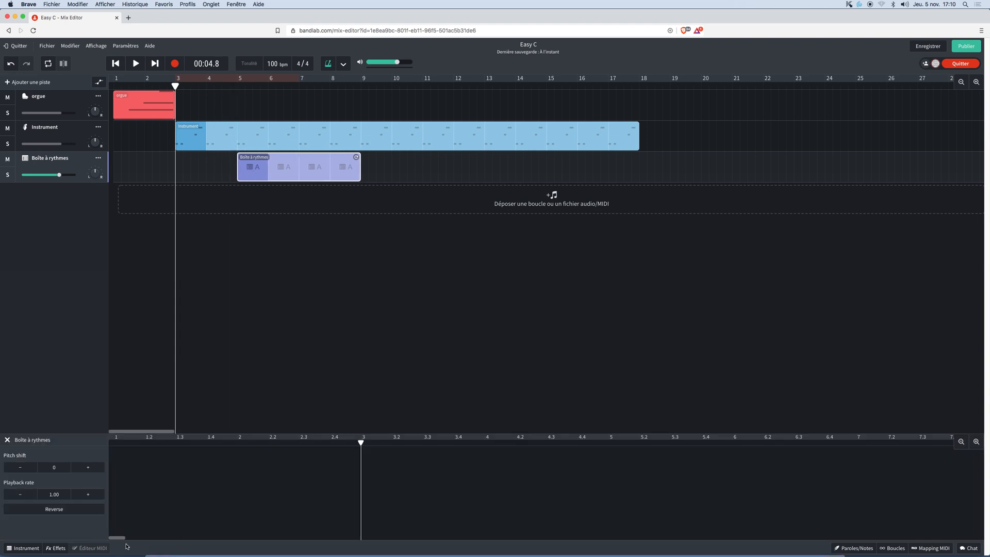
left_click(27, 549)
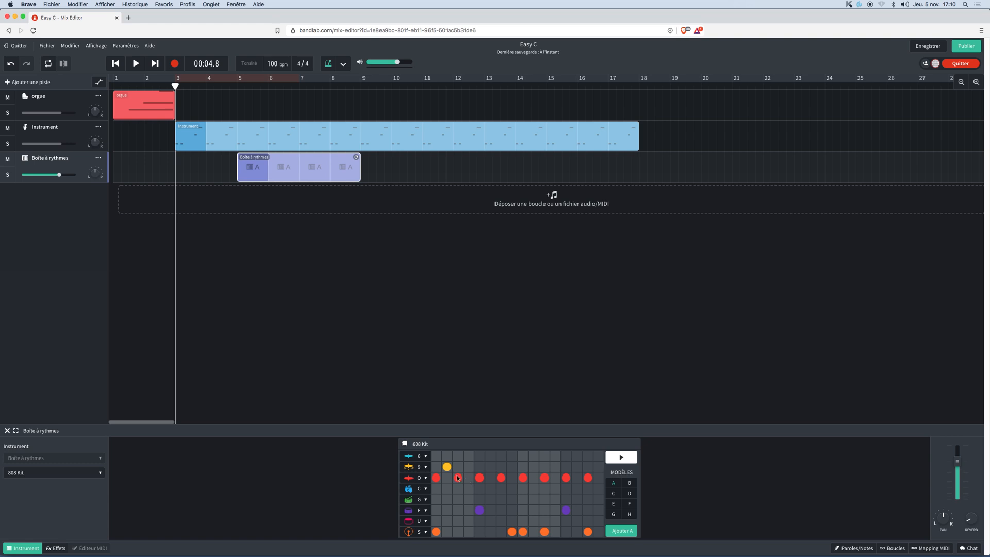
left_click(96, 474)
mouse_move(95, 477)
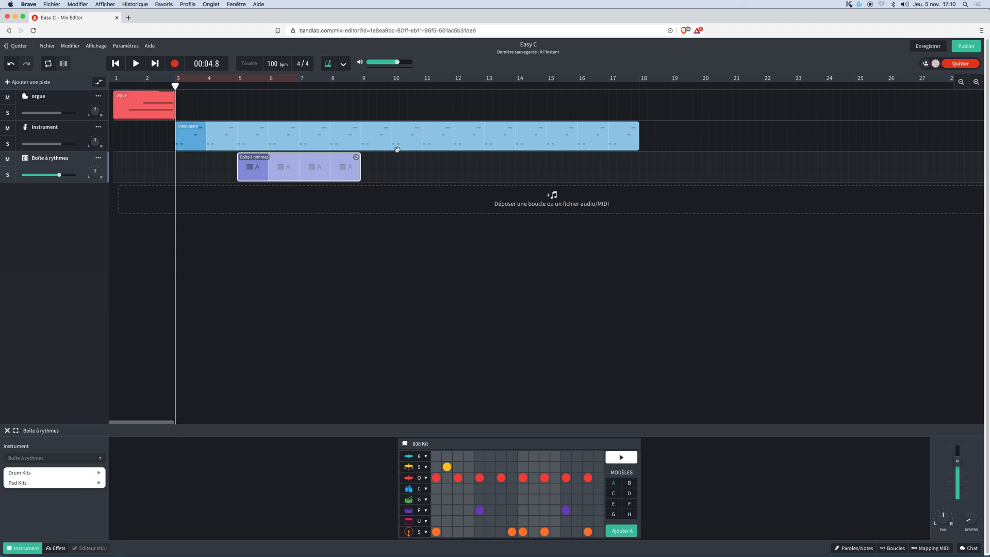
Solo the drum machine track and play pattern A with the 808 Kit.
left_click(8, 178)
key("space")
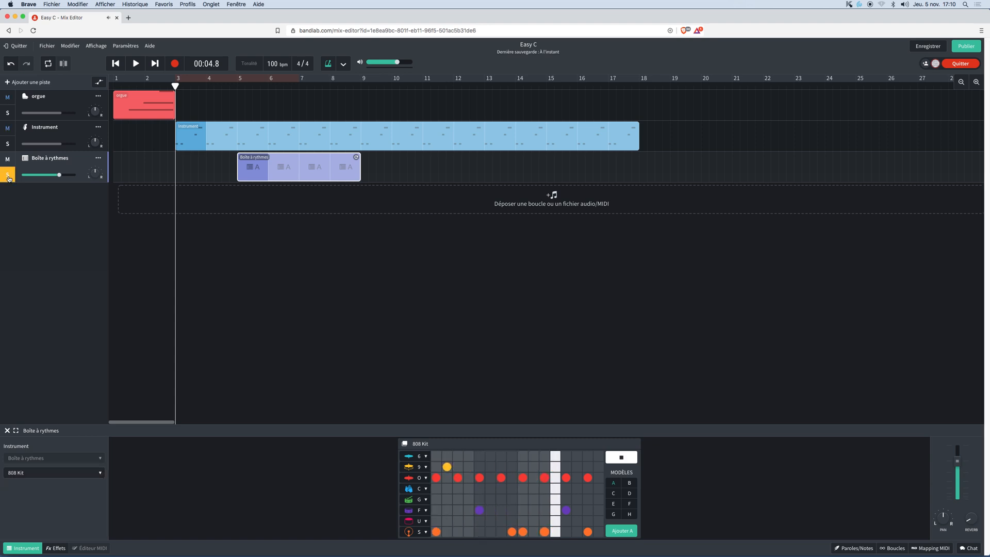
key("space")
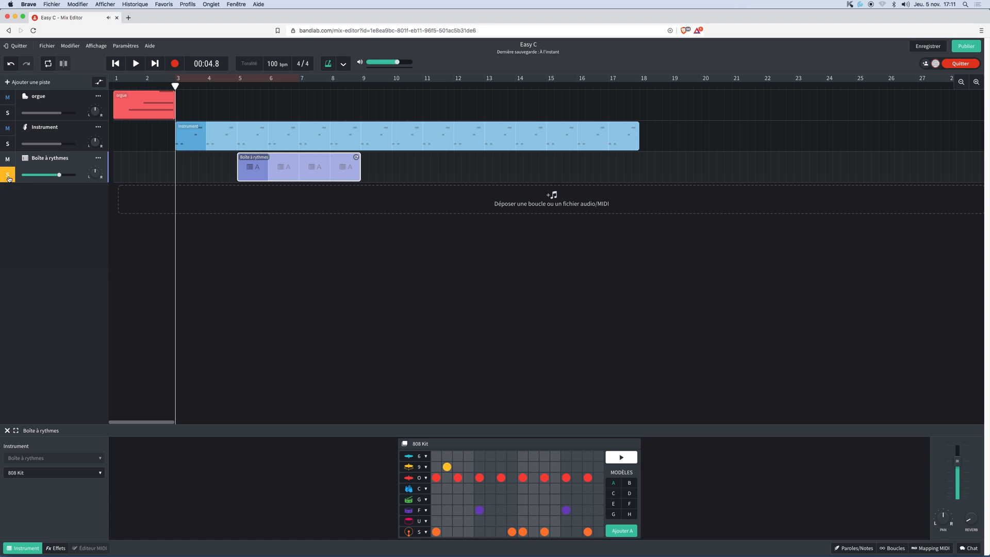
key("space")
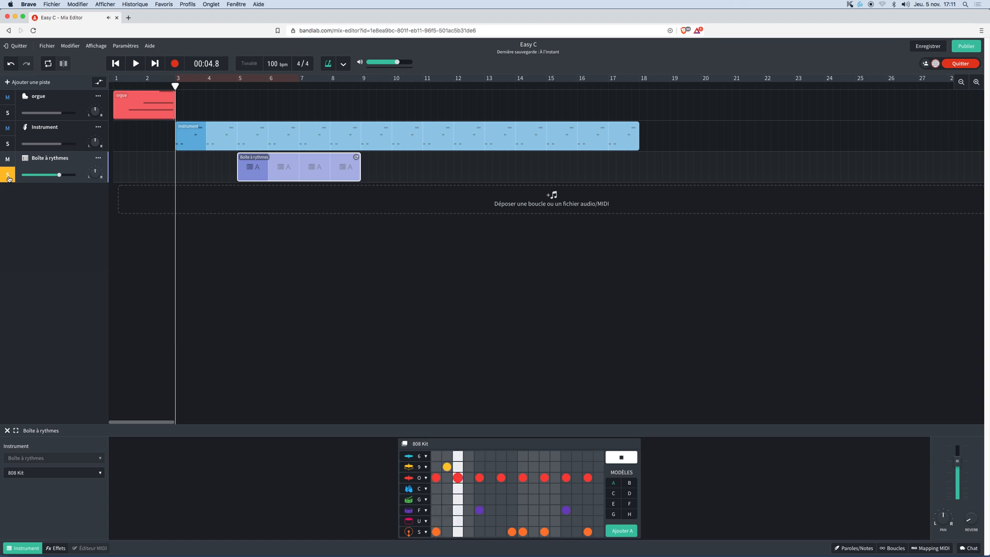
Change the drum machine's sound to the Funk Kit from Drum Kits, listen to pattern A and stop playback.
left_click(101, 473)
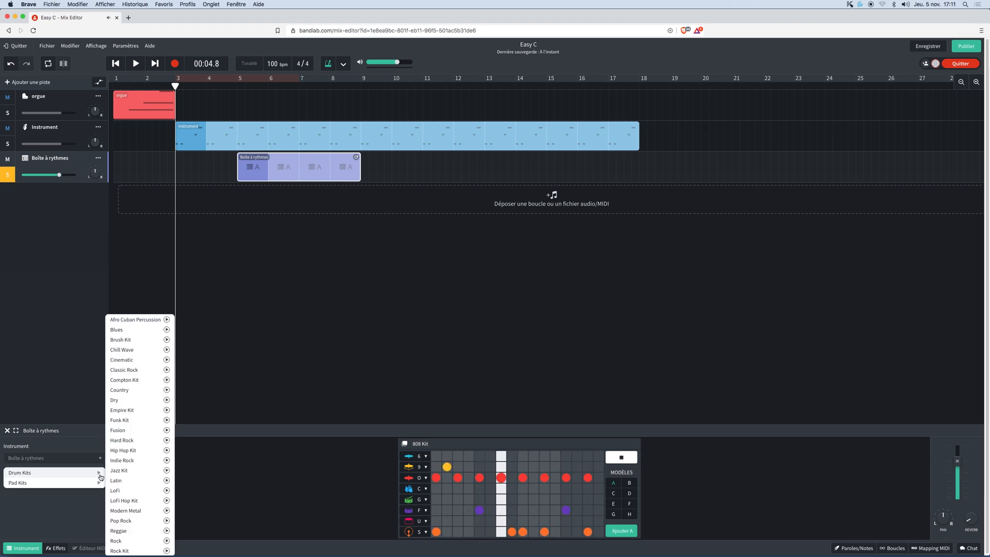
left_click(126, 421)
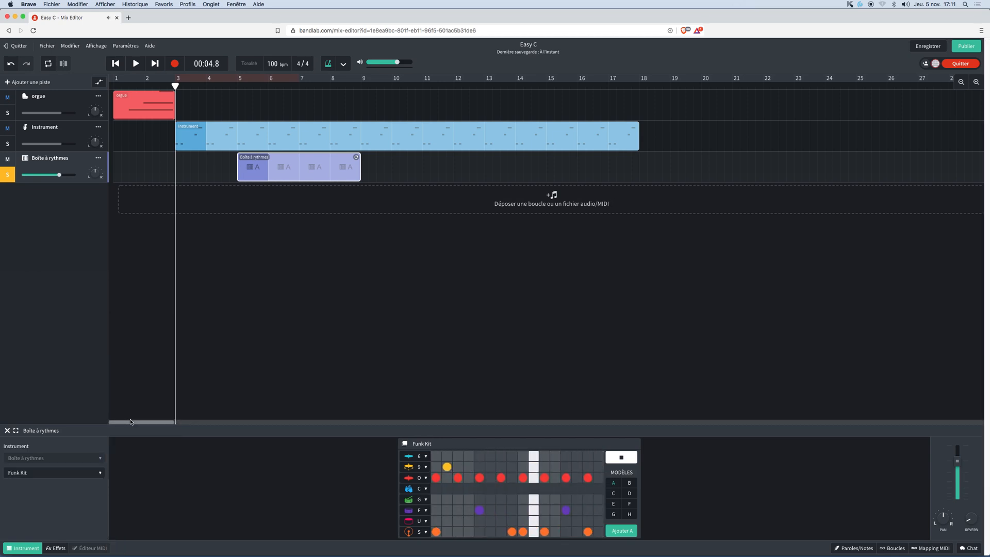
key("space")
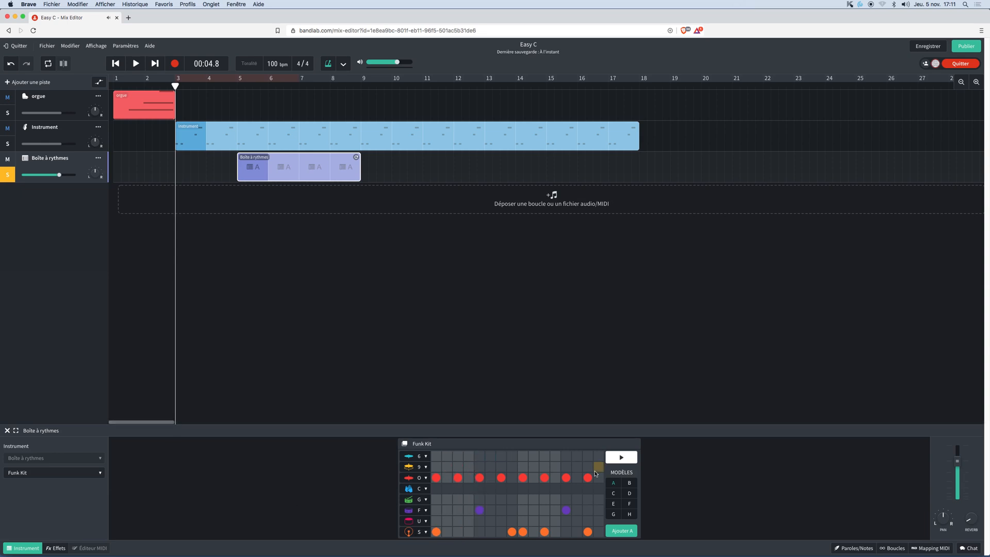
Place the row 9 hit on step 15 of pattern A instead of step 2 and play the pattern.
left_click(588, 467)
key("space")
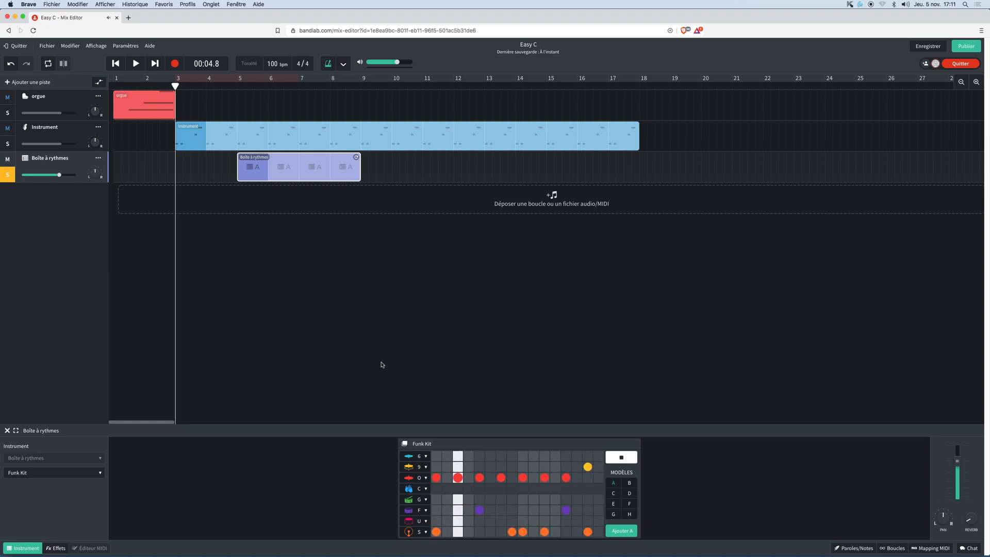
key("space")
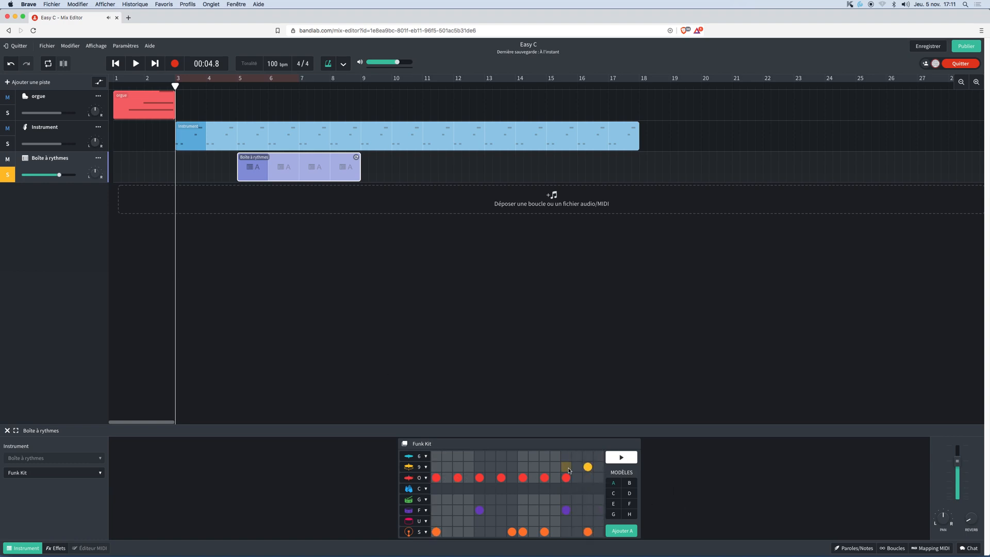
Switch the drum machine to pattern B and listen to it.
left_click(629, 483)
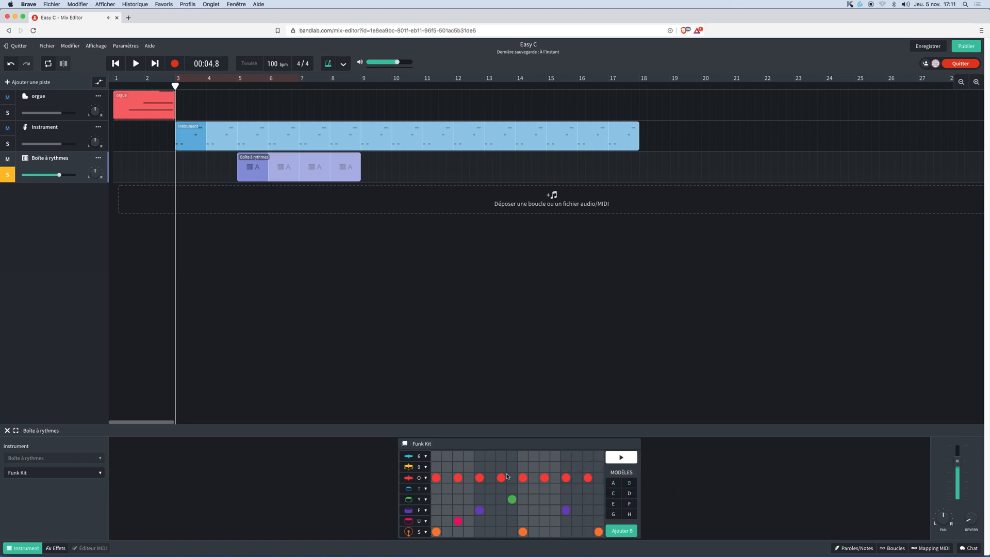
key("space")
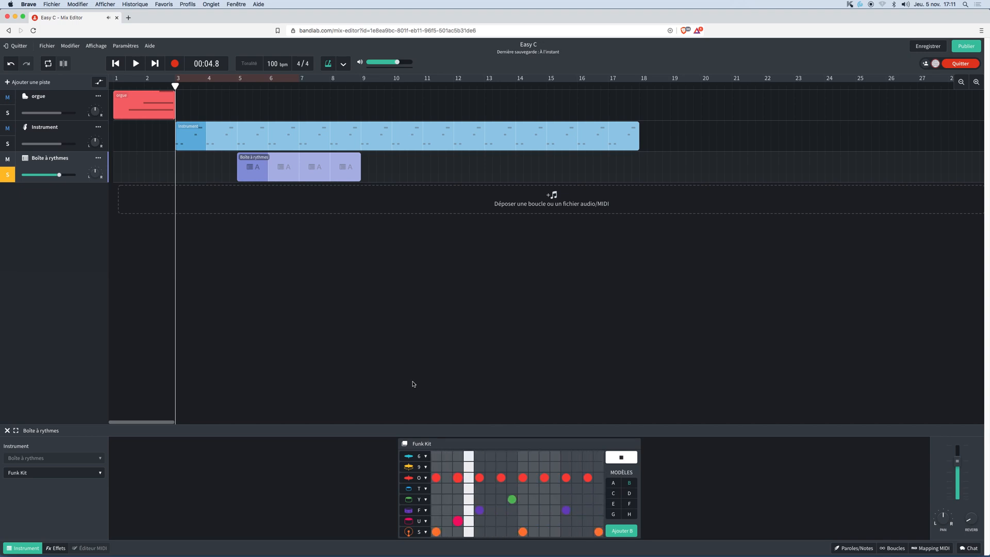
key("space")
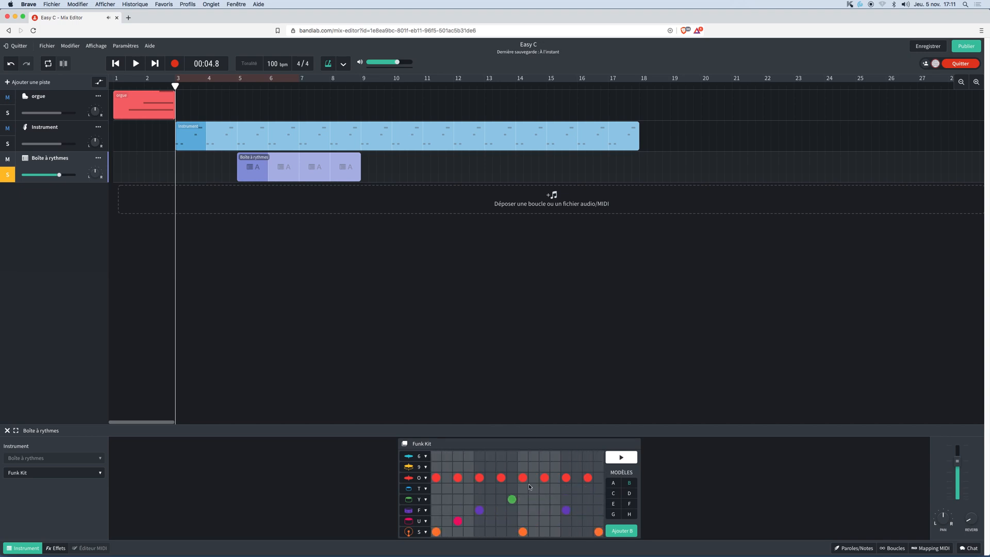
In pattern B, add row O hits on steps 2, 4 and 6 and row S hits on 2 and 4, and remove row U's step 3.
left_click(447, 477)
left_click(468, 477)
left_click(490, 477)
left_click(459, 521)
left_click(447, 532)
left_click(468, 531)
Try pattern B with the row Y hit moved from step 8 to step 9, and remove that hit during playback.
left_click(525, 500)
left_click(514, 500)
key("space")
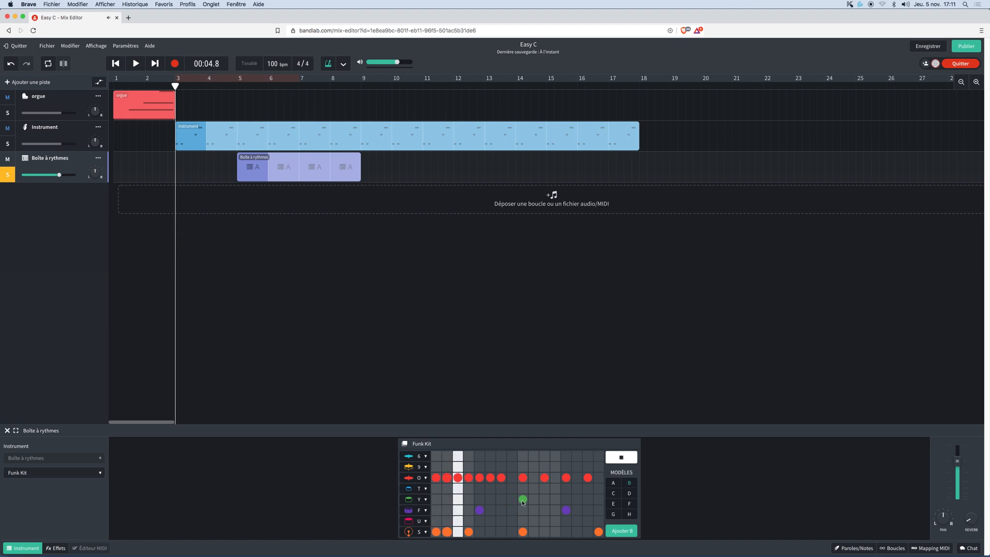
left_click(521, 501)
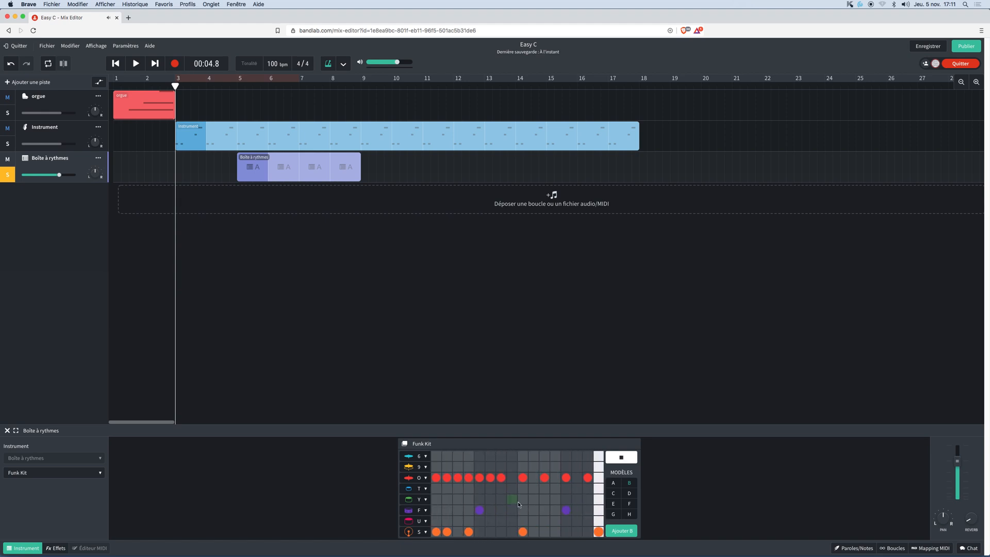
Add row S hits on steps 8 and 12 of pattern B, and compare it with pattern A before stopping playback.
left_click(512, 532)
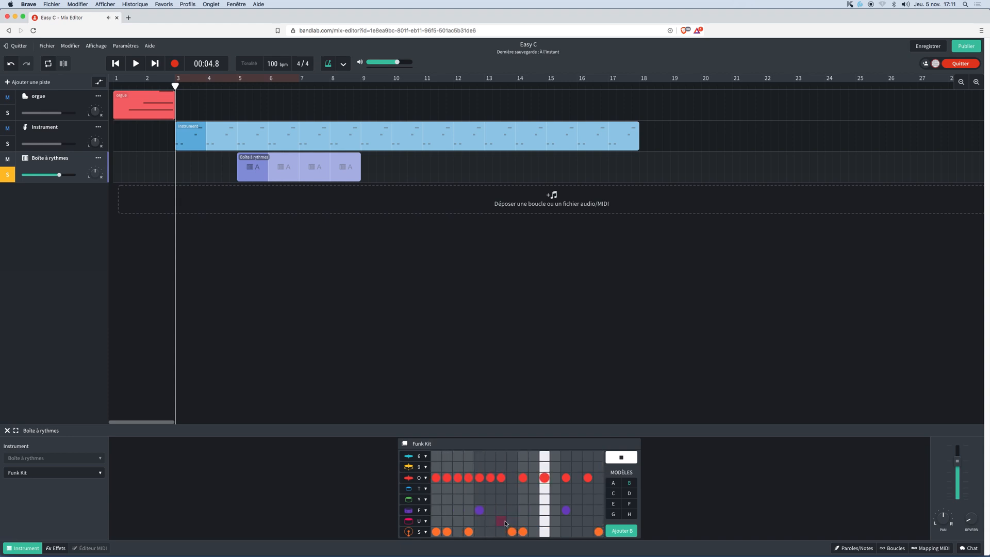
left_click(555, 531)
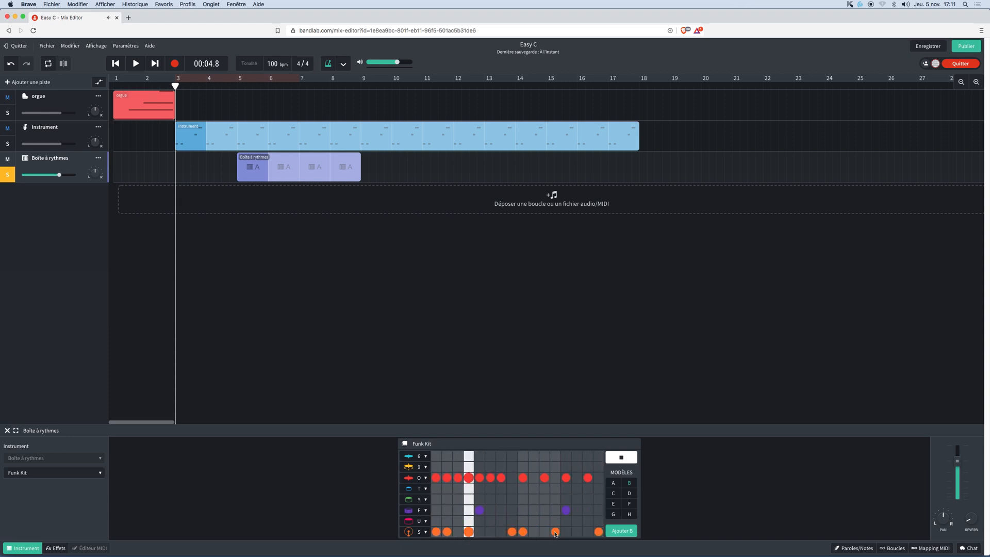
left_click(613, 484)
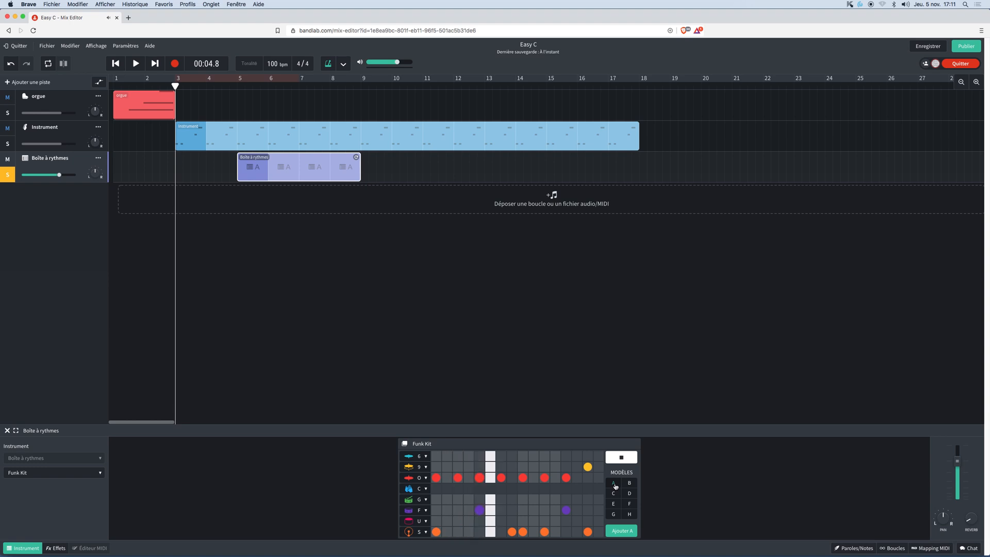
key("space")
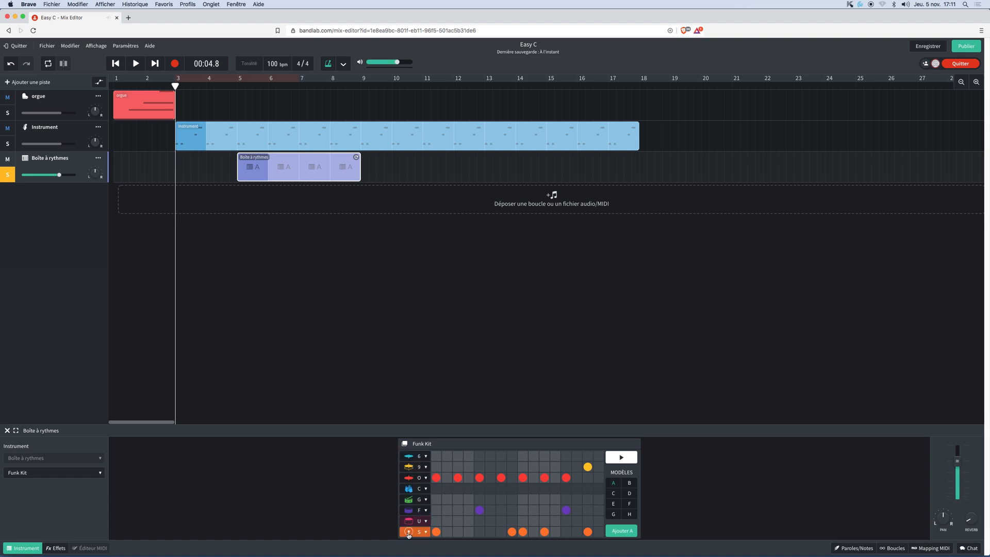
Try hits on row G step 4 and row 6 step 1 of pattern A, and remove both.
left_click(467, 500)
left_click(468, 501)
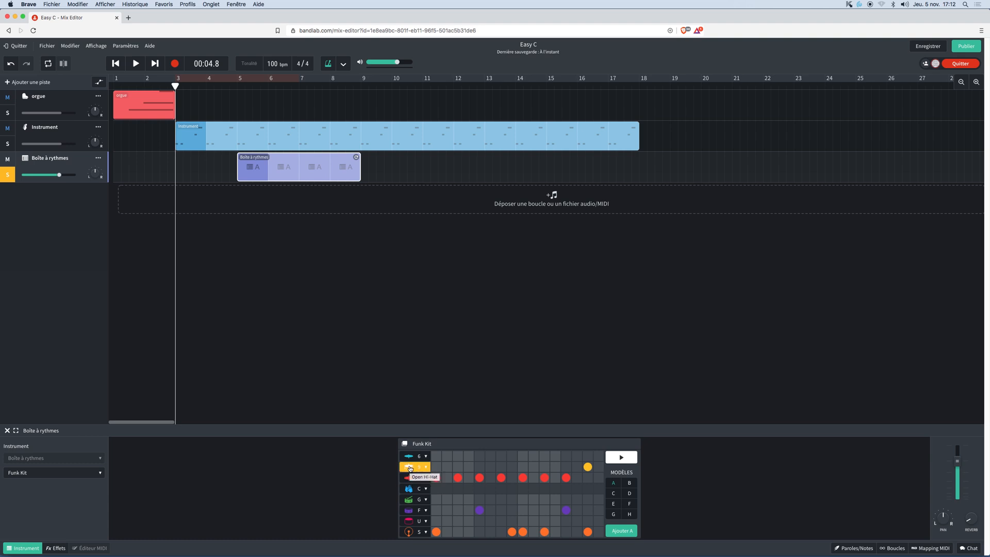
left_click(438, 457)
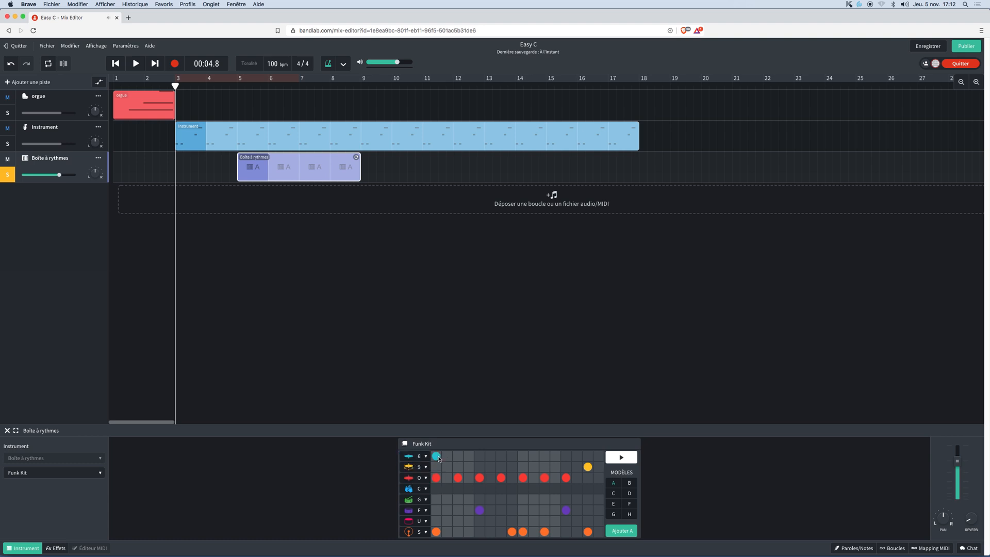
left_click(437, 457)
Add pattern B to the drum machine track at bar 9, directly after the pattern A region.
left_click(364, 91)
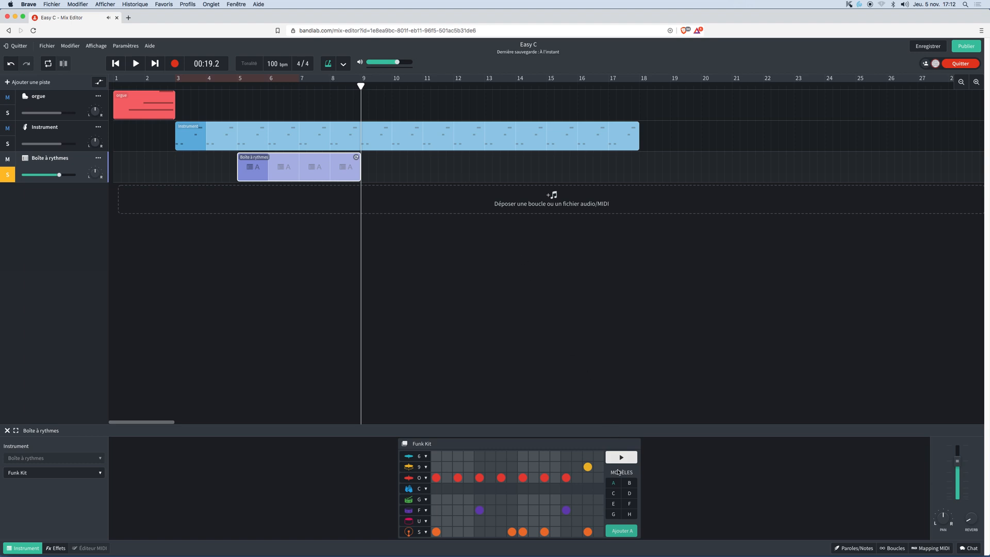
left_click(629, 483)
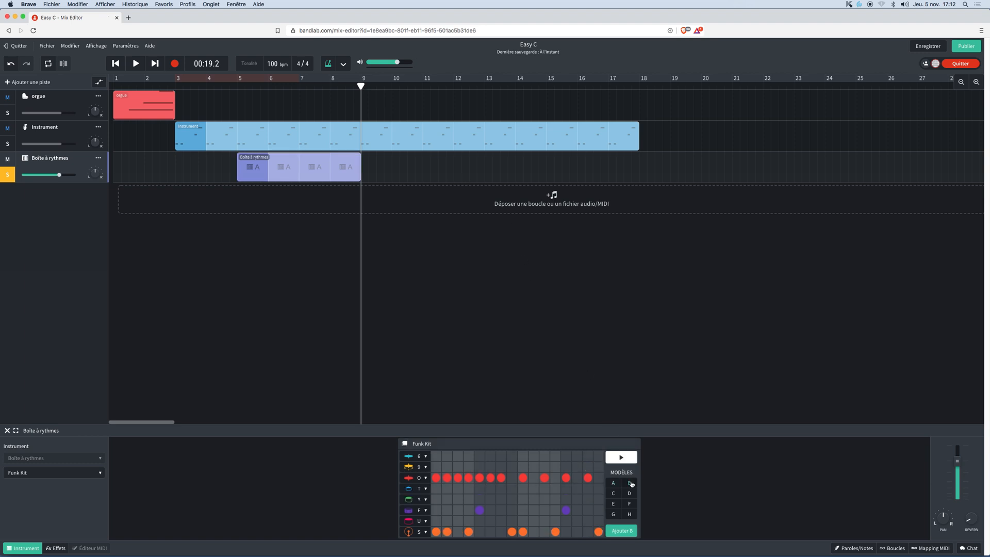
left_click(623, 531)
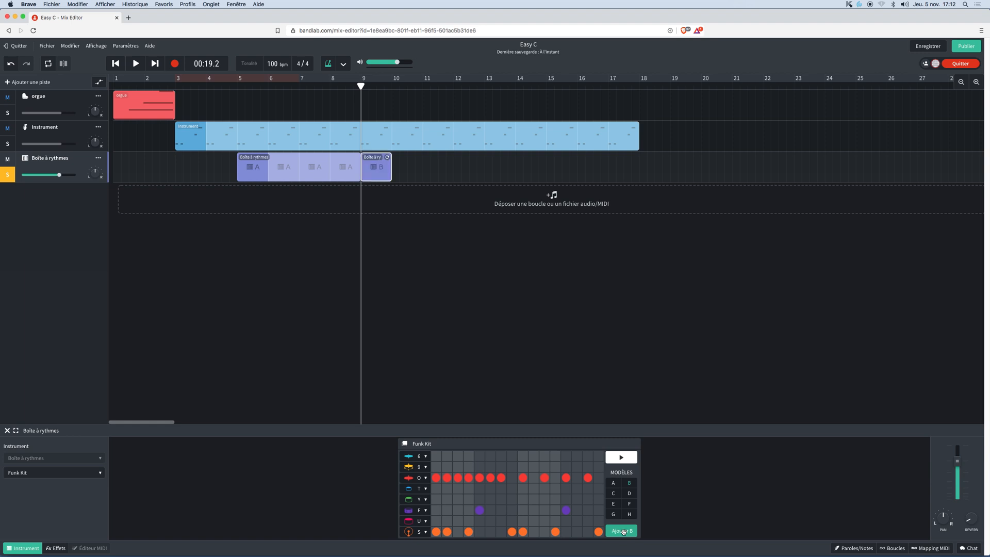
Loop the pattern B region on the drum machine track until bar 13.
mouse_move(244, 170)
left_mouse_down()
mouse_move(188, 169)
mouse_move(247, 176)
left_mouse_up()
left_click(385, 161)
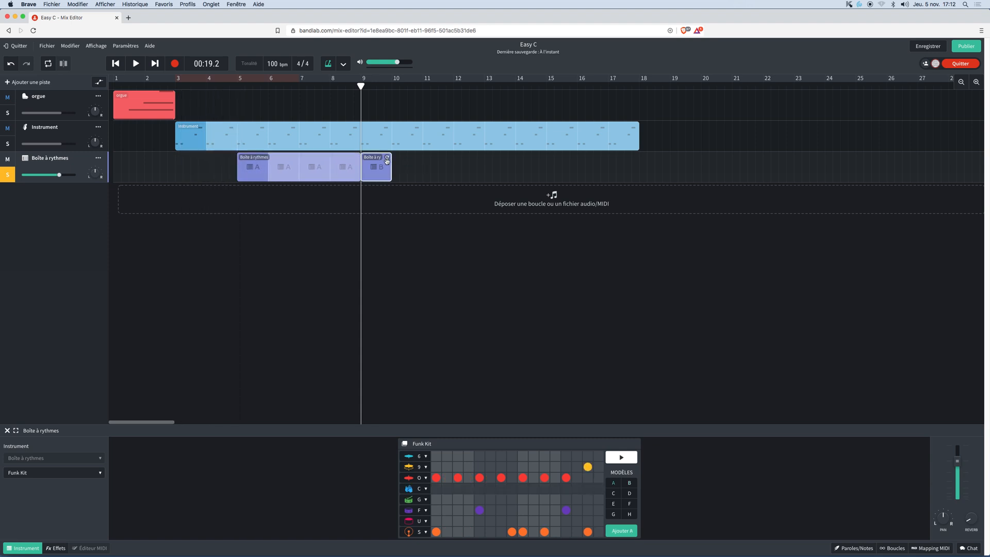
left_click_drag(401, 157, 488, 164)
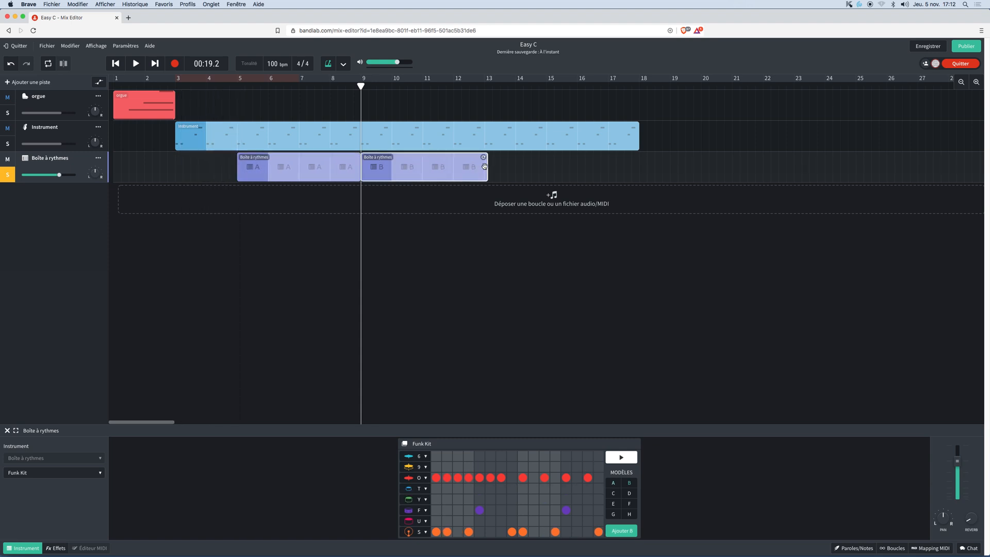
Play the arrangement briefly from the beginning of bar 1 and pause it.
left_click(115, 87)
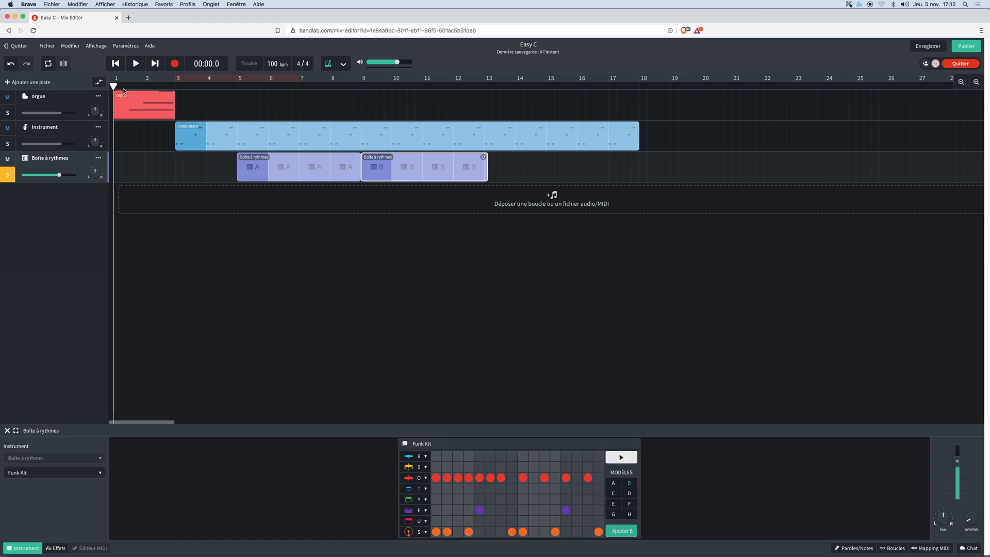
left_click(135, 67)
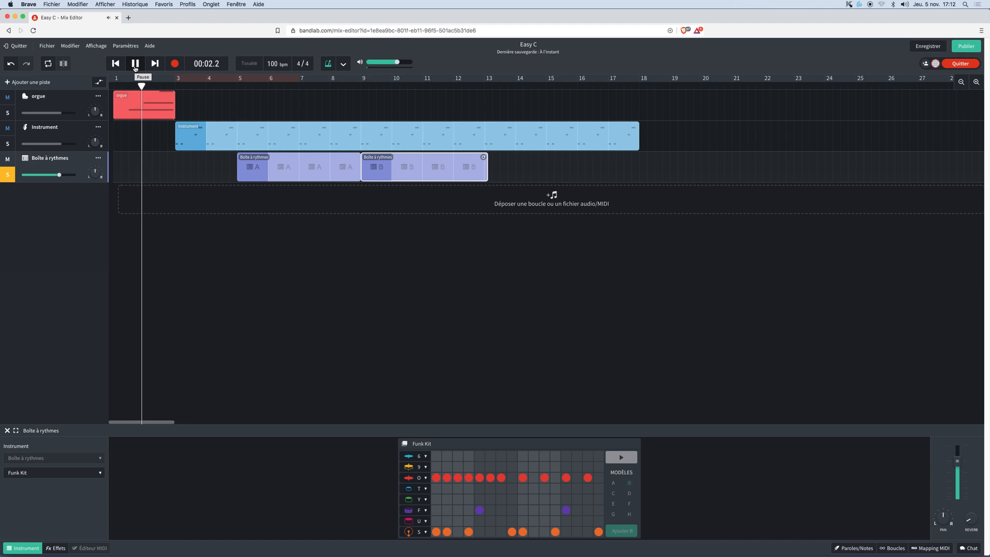
left_click(134, 64)
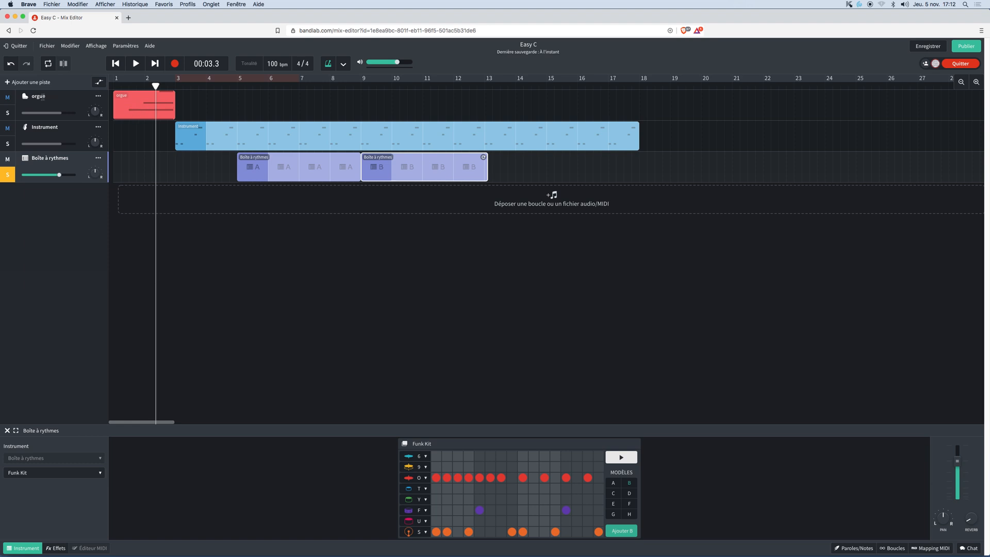
Rename the "orgue" track as "roads".
double_click(39, 97)
type("pi")
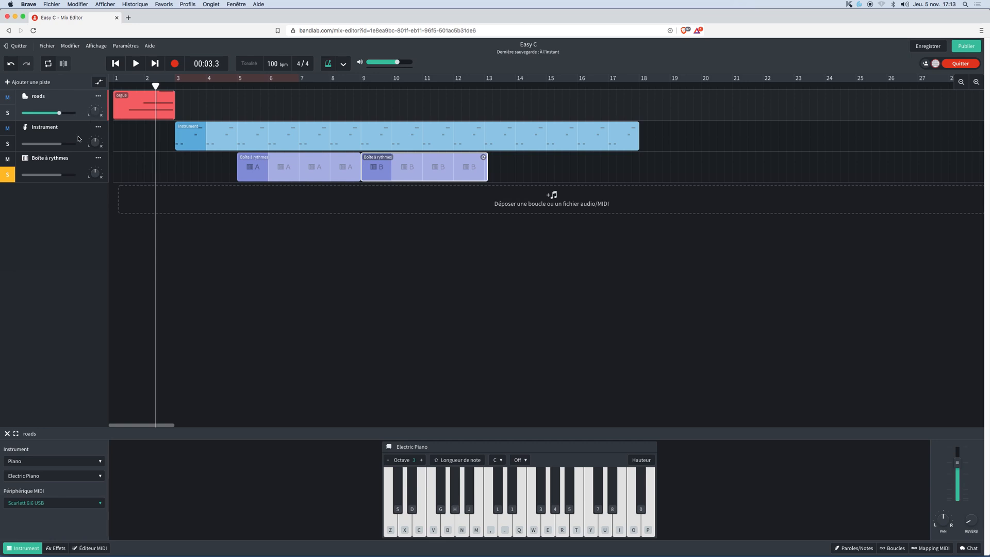
Turn off solo on the drum machine track and play the whole arrangement from the start until just past bar 13.
left_click(44, 165)
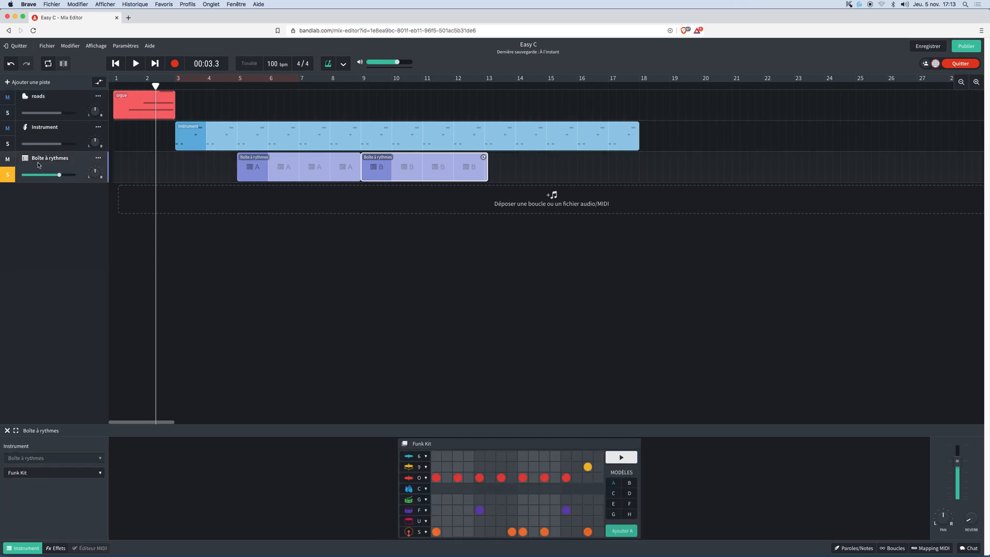
left_click(9, 178)
left_click(114, 64)
left_click(136, 63)
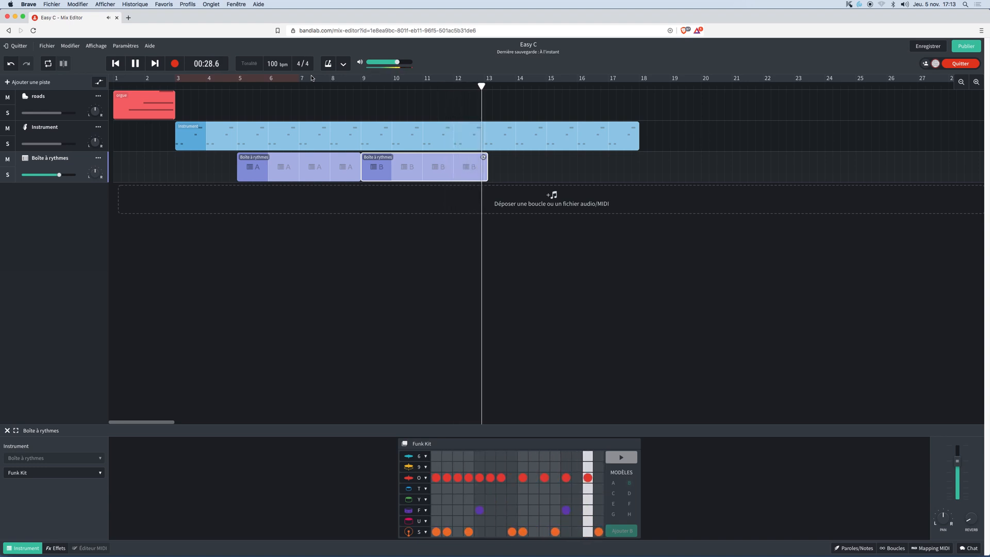
key("space")
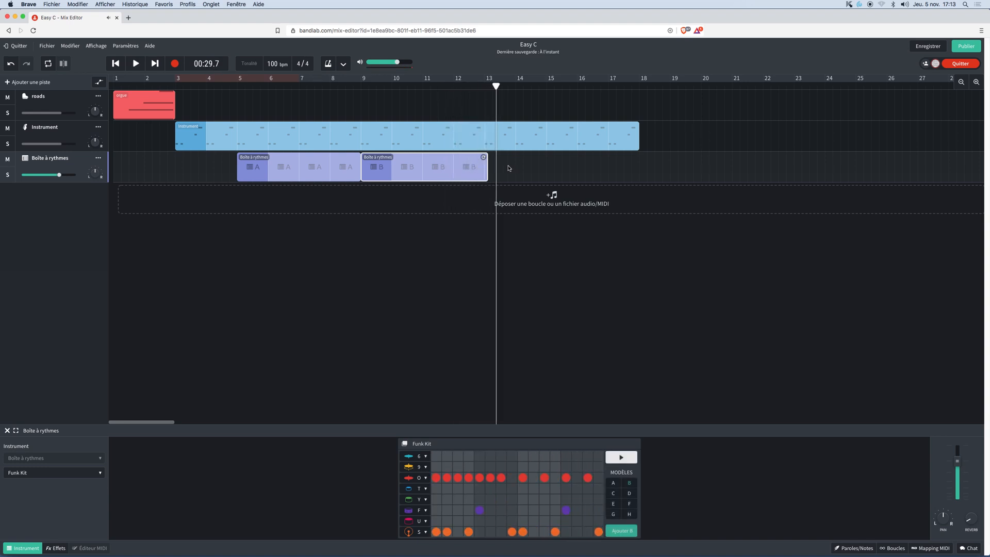
Shorten the looped bass region on the Instrument track so it ends at bar 13.
left_click(621, 138)
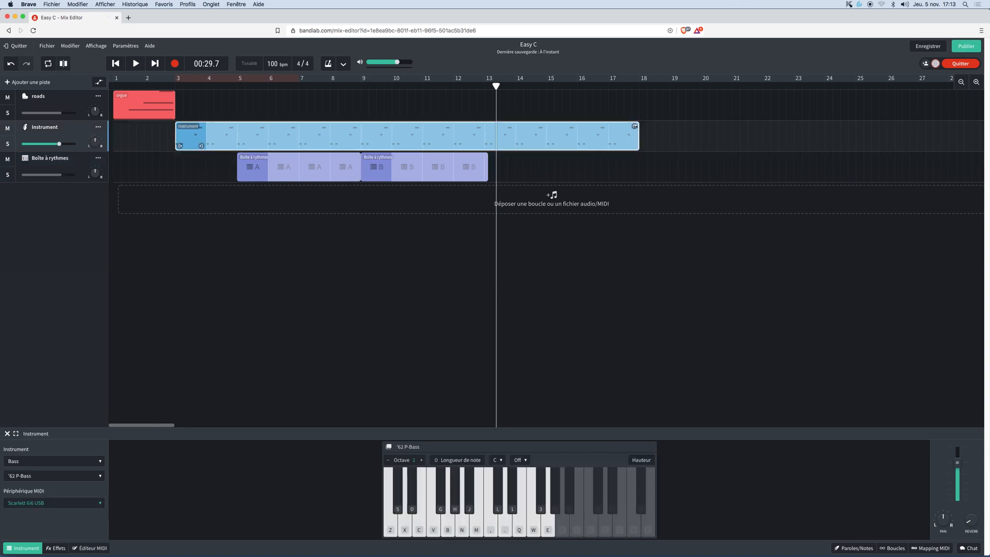
left_click_drag(635, 126, 487, 140)
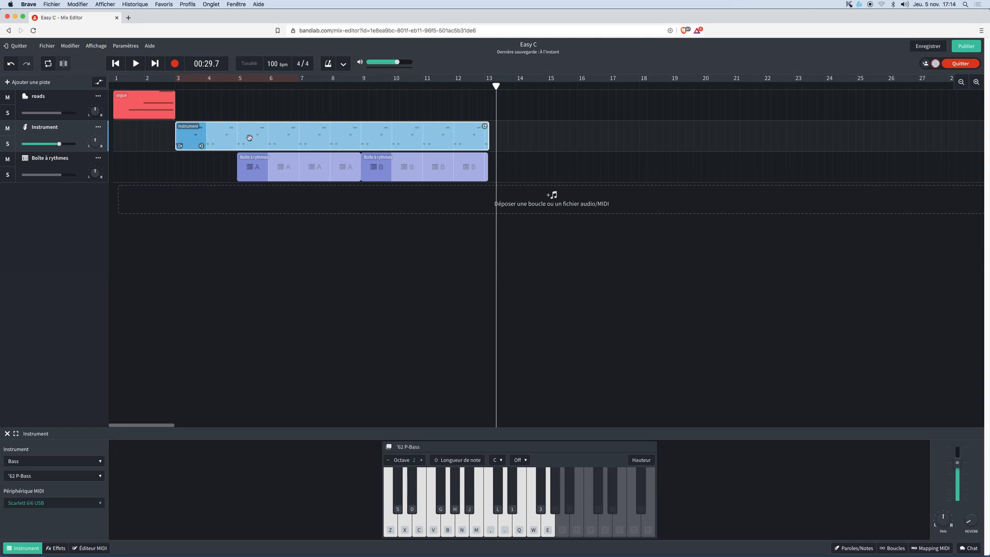
left_click(151, 107)
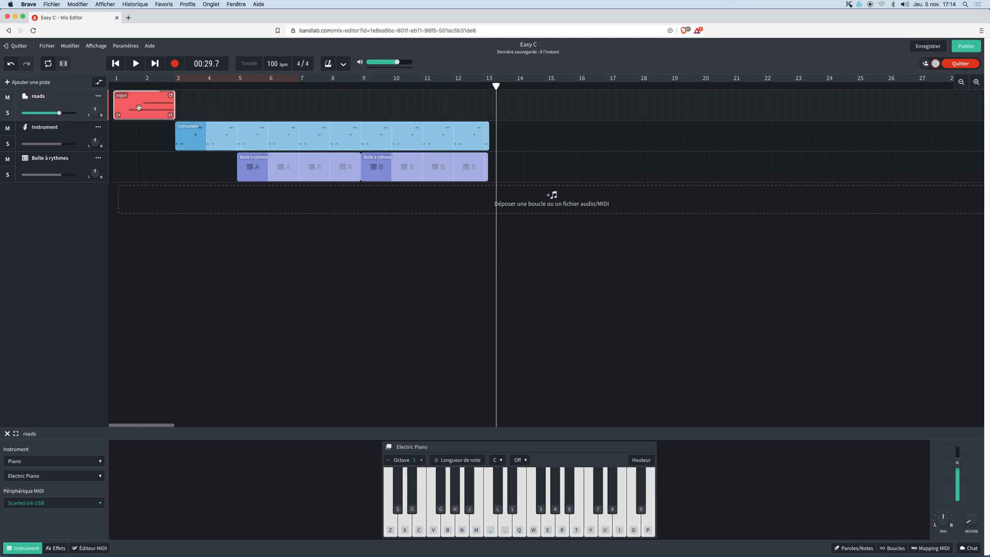
left_click(187, 139)
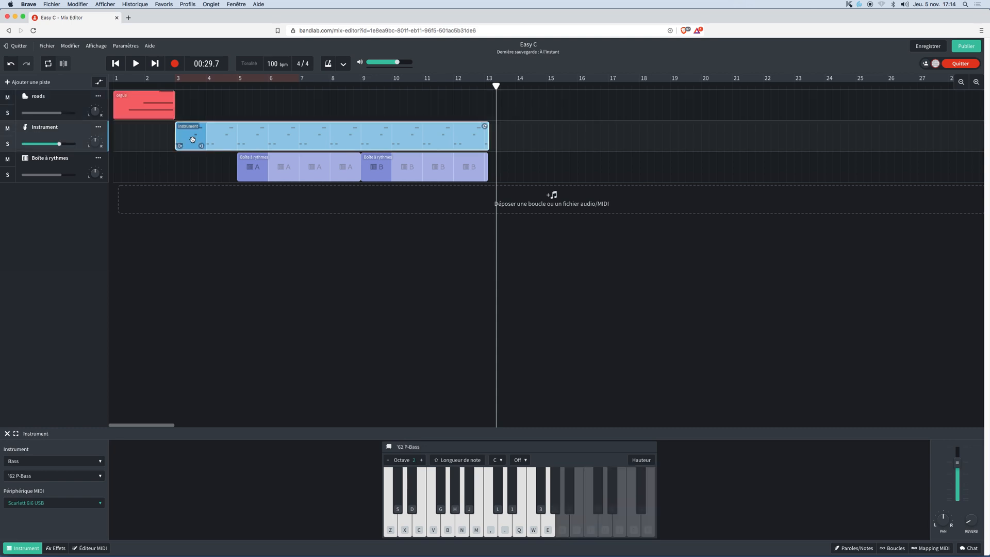
left_click(264, 177)
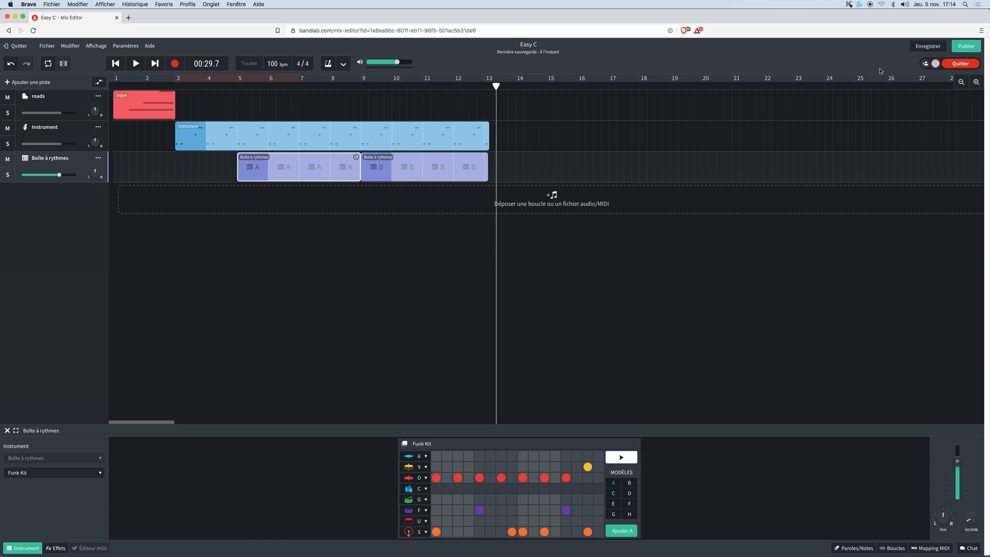
Save the Easy C project and exit the Mix Editor to its project page.
left_click(926, 47)
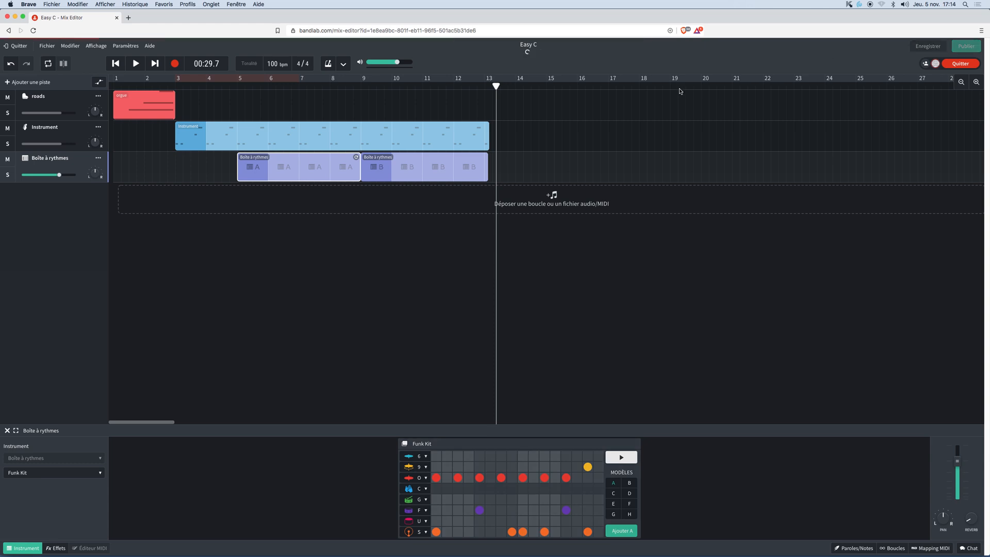
left_click(22, 48)
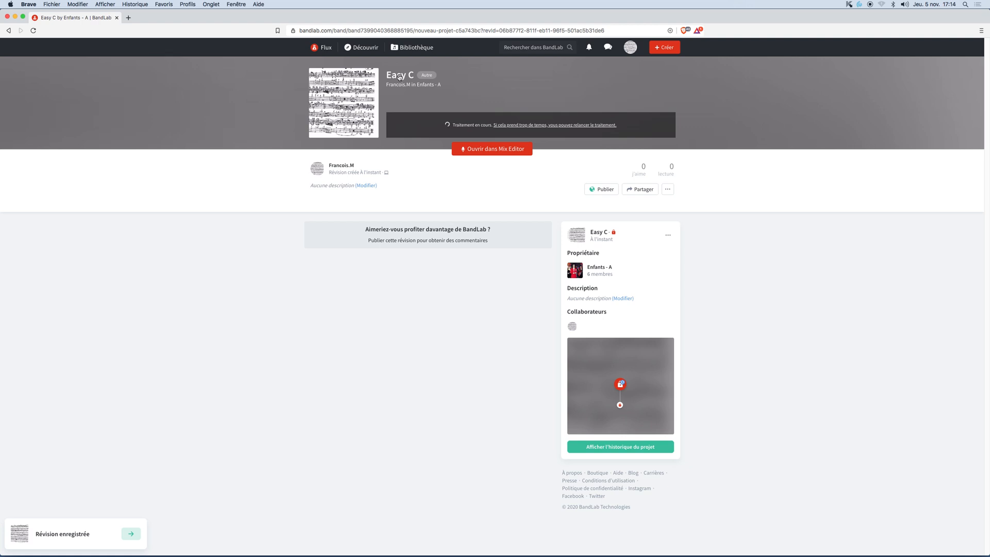
mouse_move(399, 78)
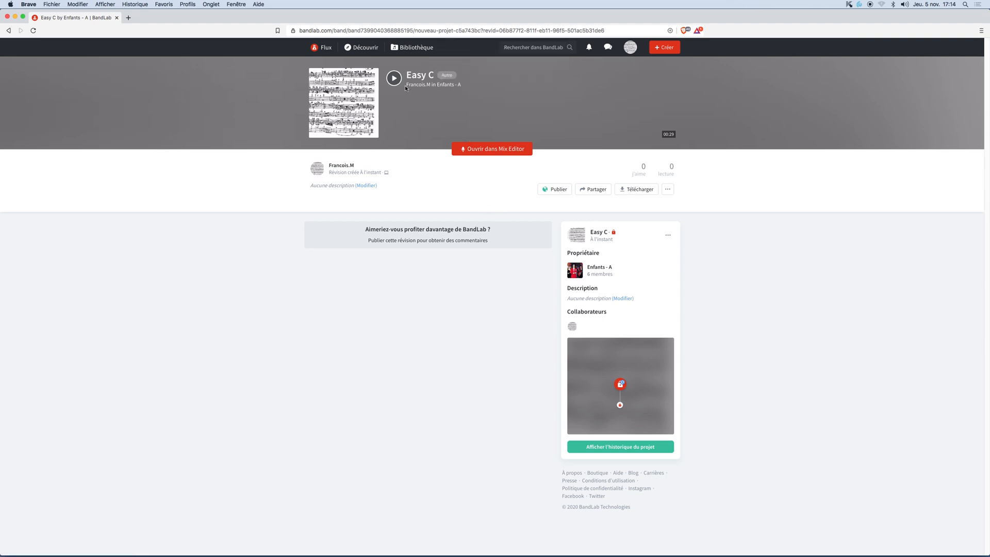
mouse_move(426, 90)
Open the Enfants - A group from the library's groups and go to its projects.
left_click(420, 48)
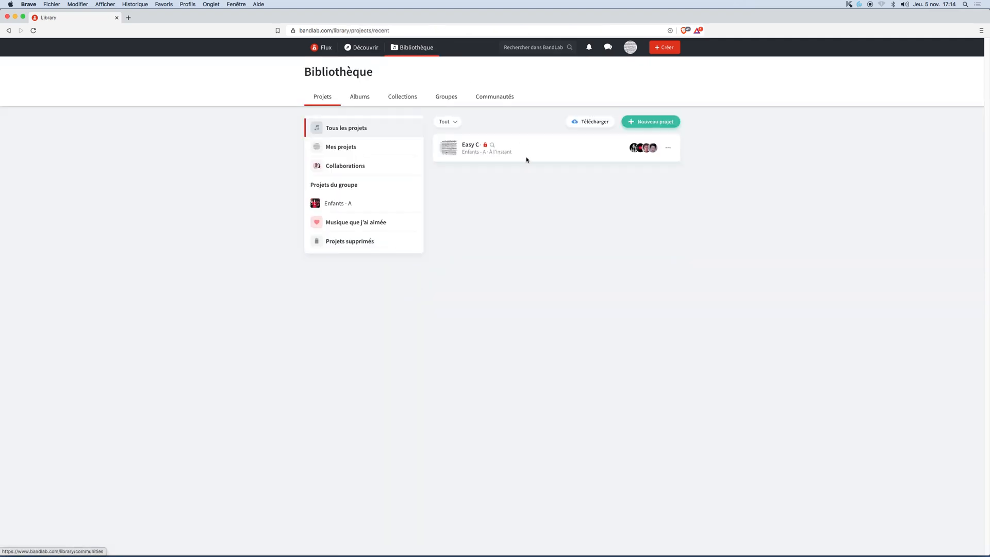
left_click(454, 99)
left_click(499, 147)
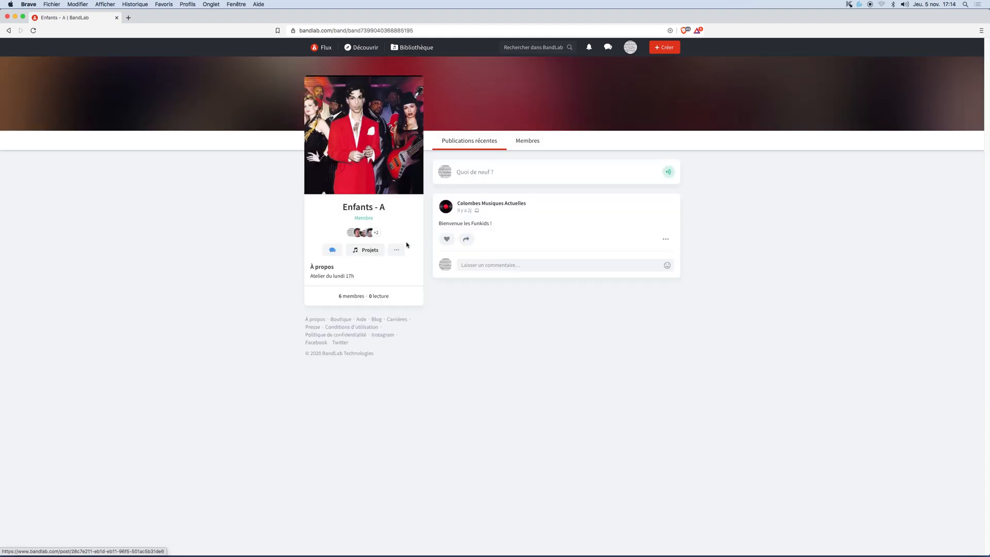
left_click(369, 250)
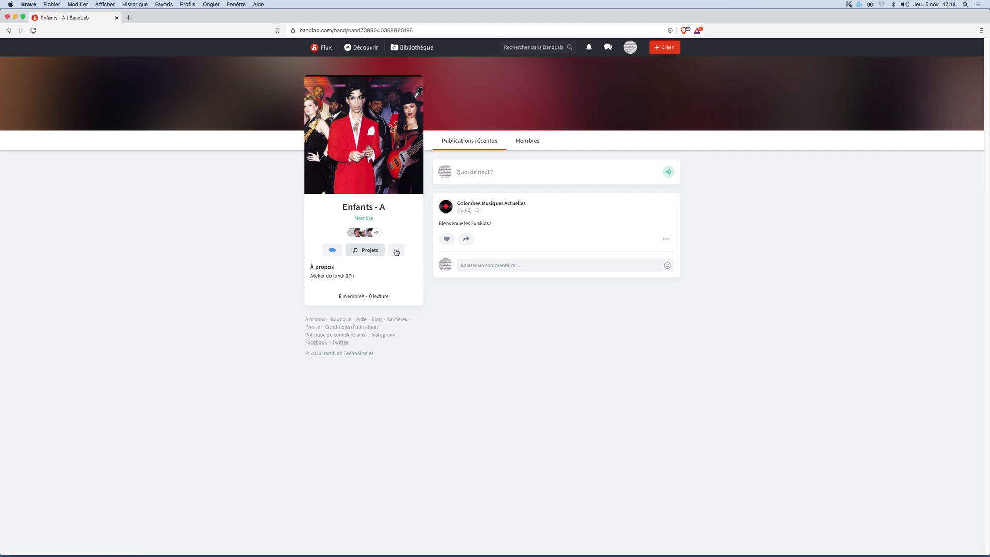